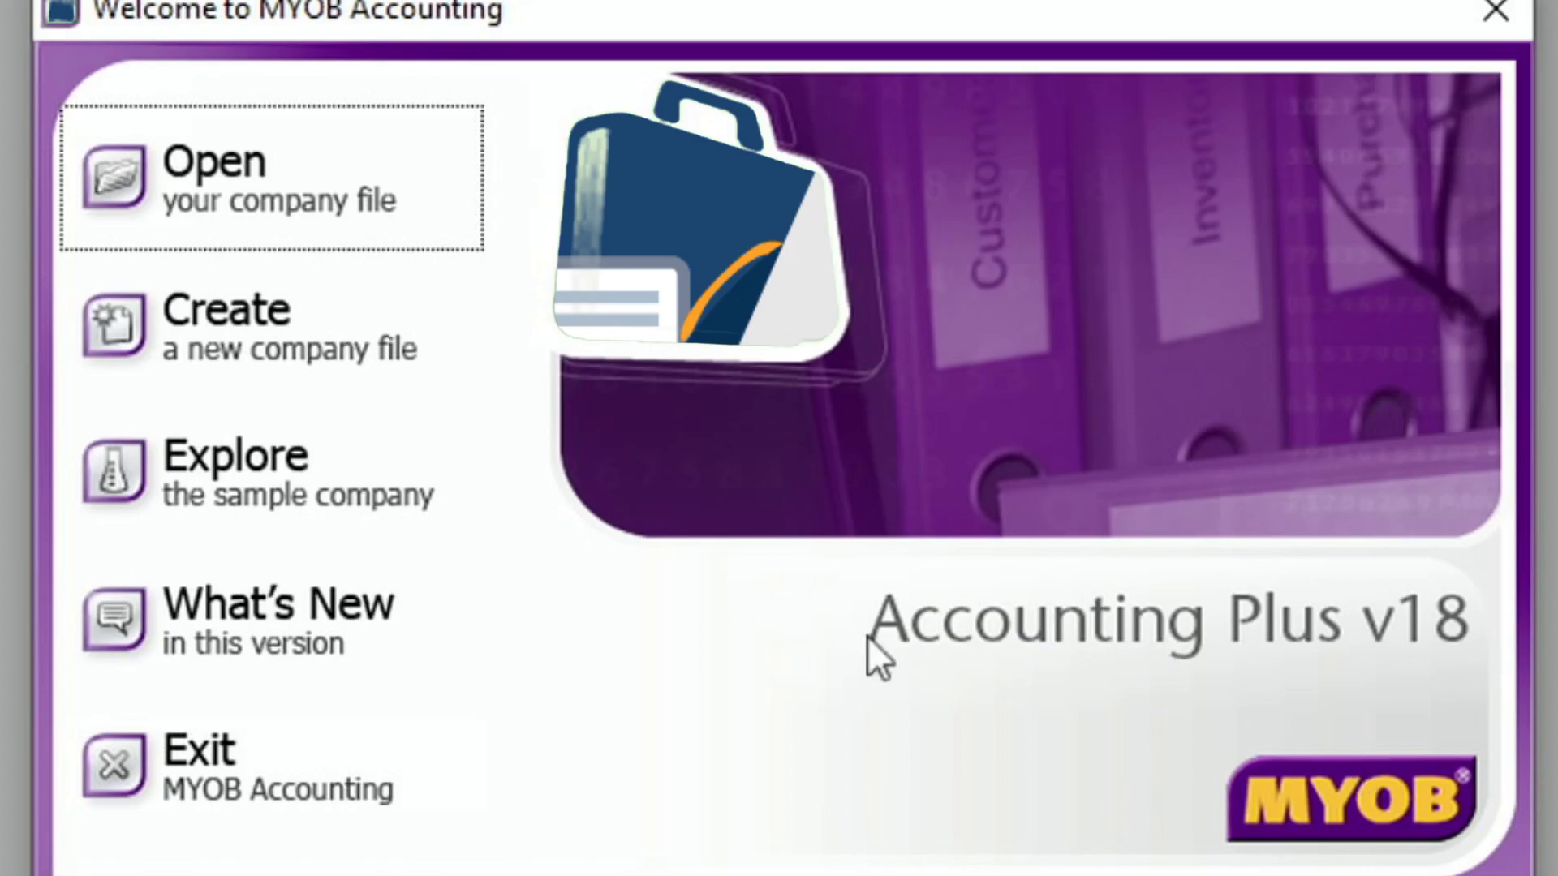
- Restart MYOB Accounting and launch the New Company File Assistant
left_click(250, 775)
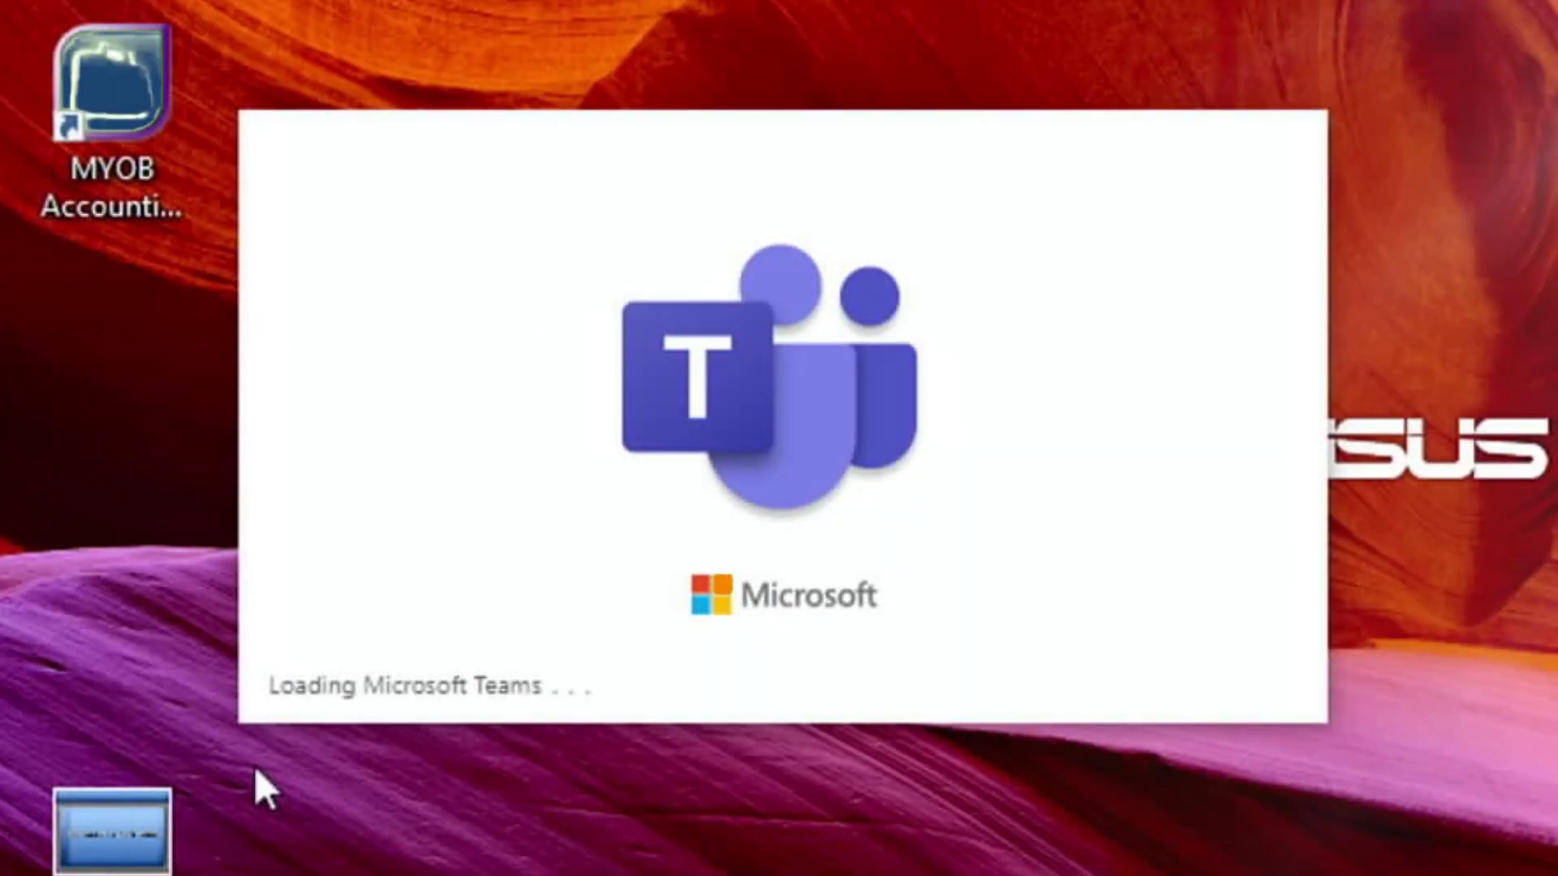
double_click(91, 108)
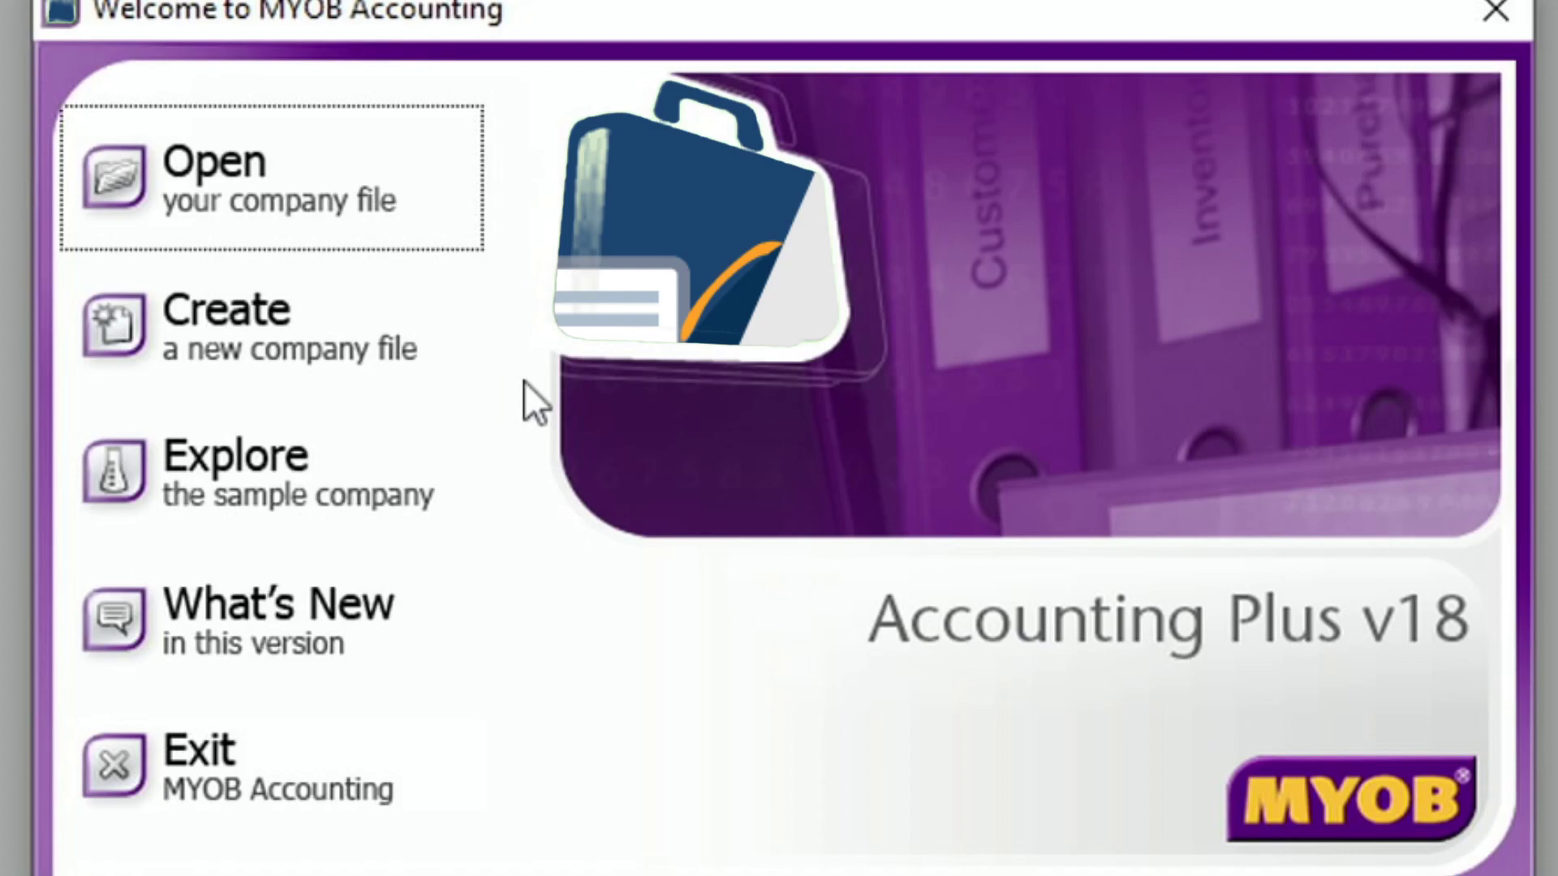
left_click(217, 312)
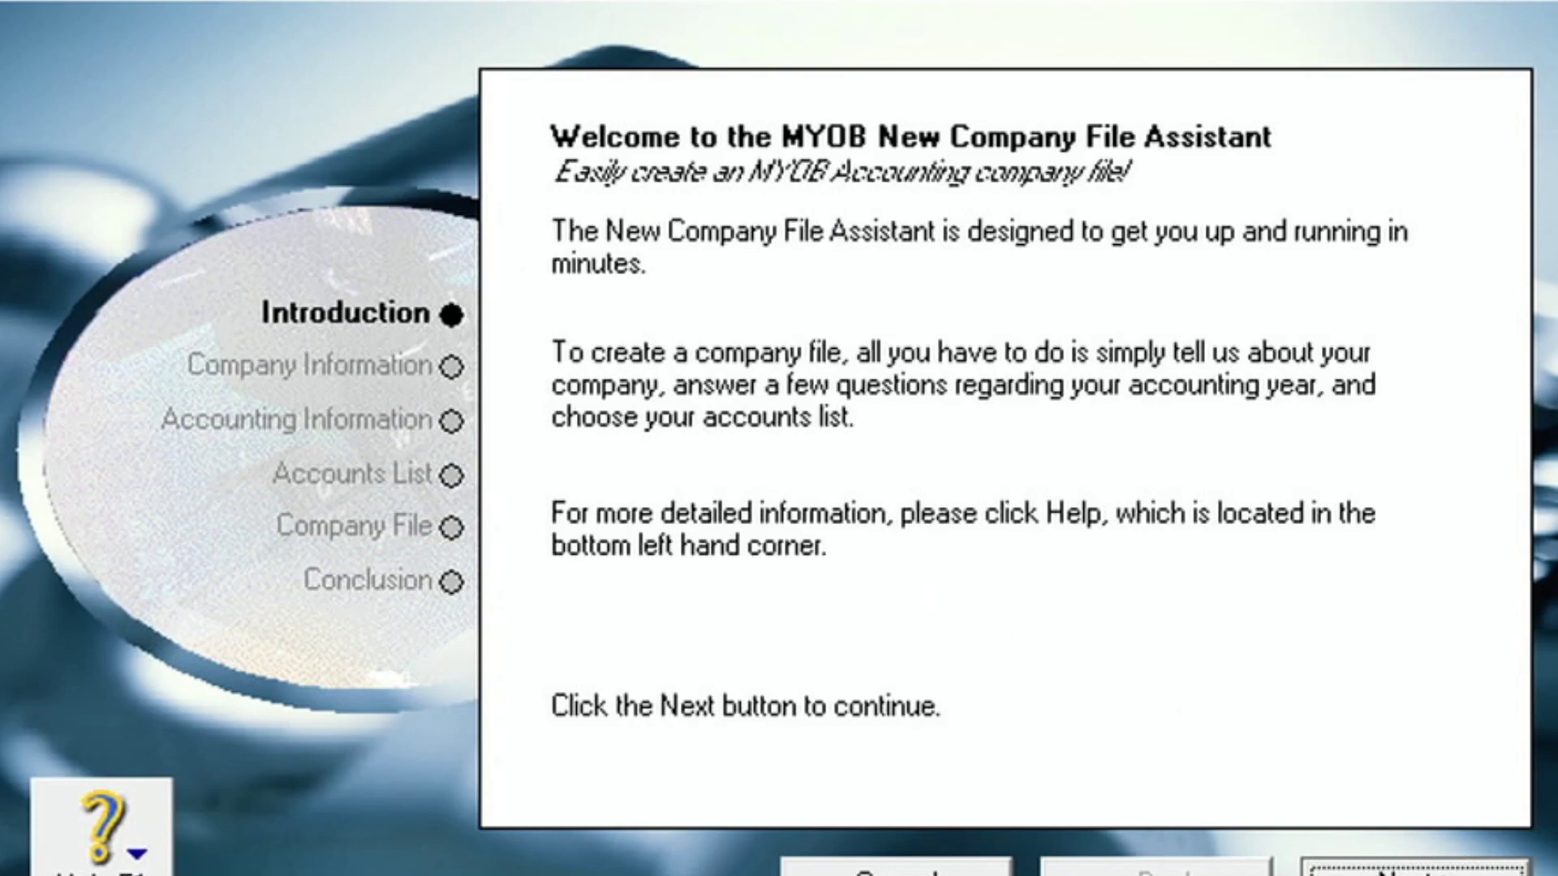
- Advance past the Introduction page to the Company Information page's Company Name field
left_click(1357, 867)
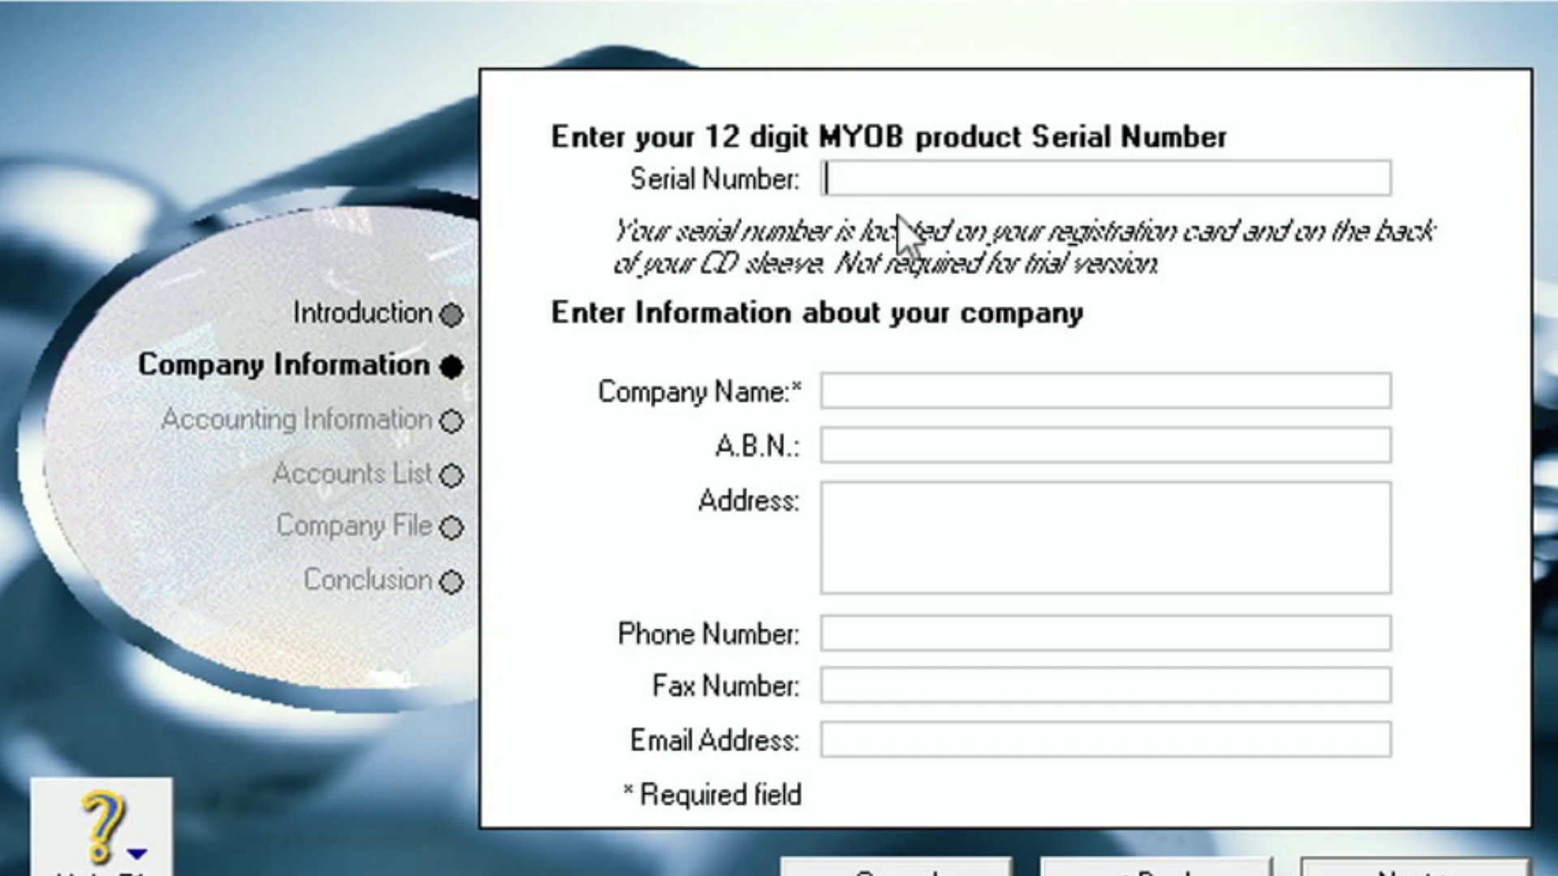
left_click(890, 401)
- Enter 'PT SEJAHTERA' as the company name, skipping the A.B.N., ready for the address
type("PT SEJ")
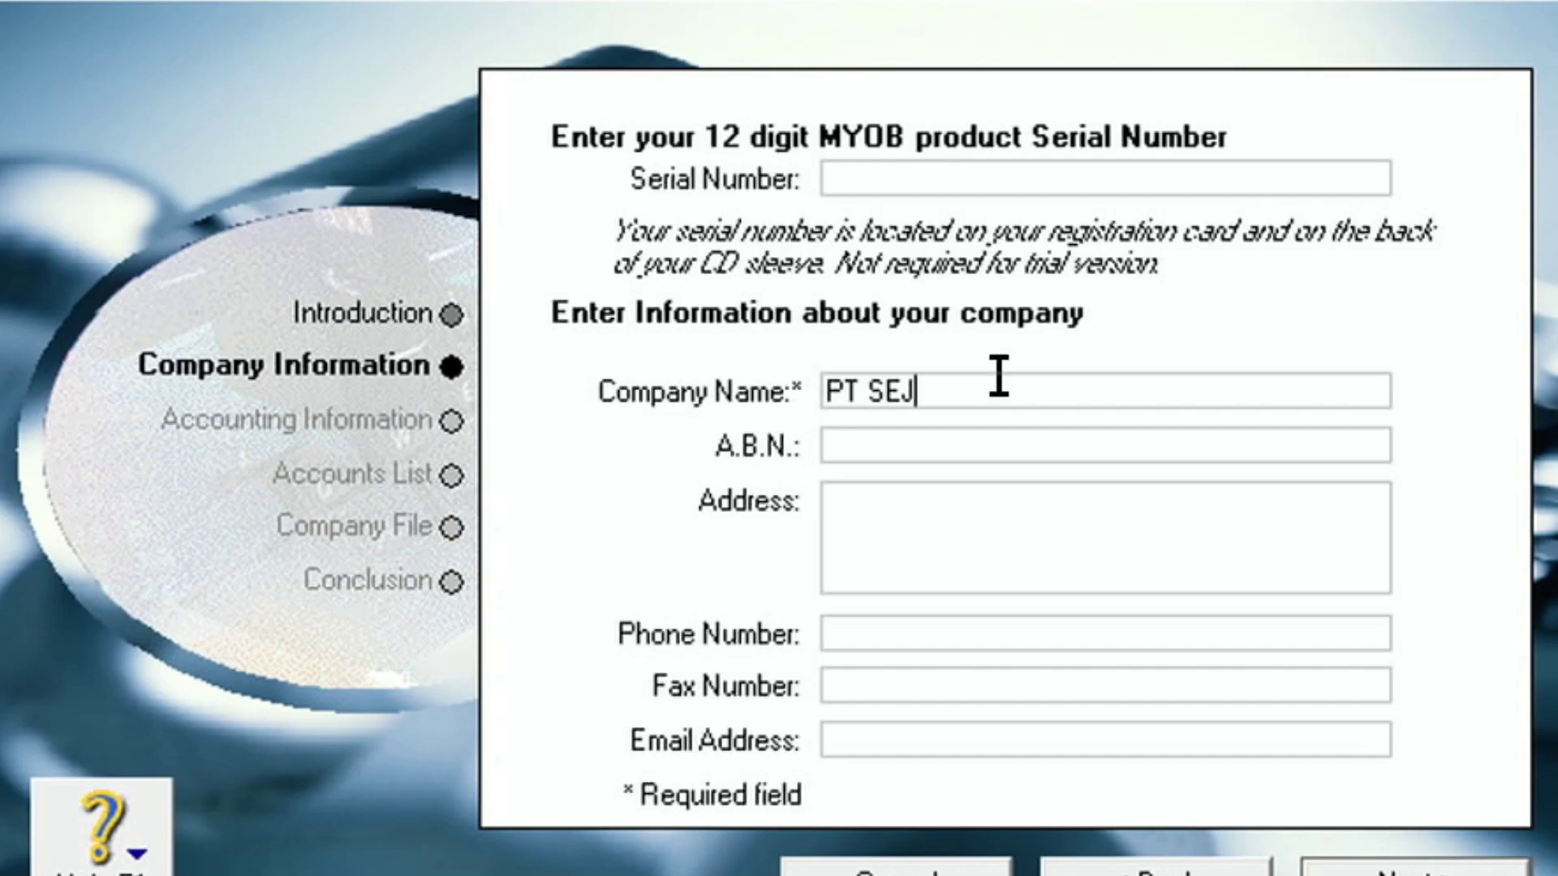
type("AHTERA")
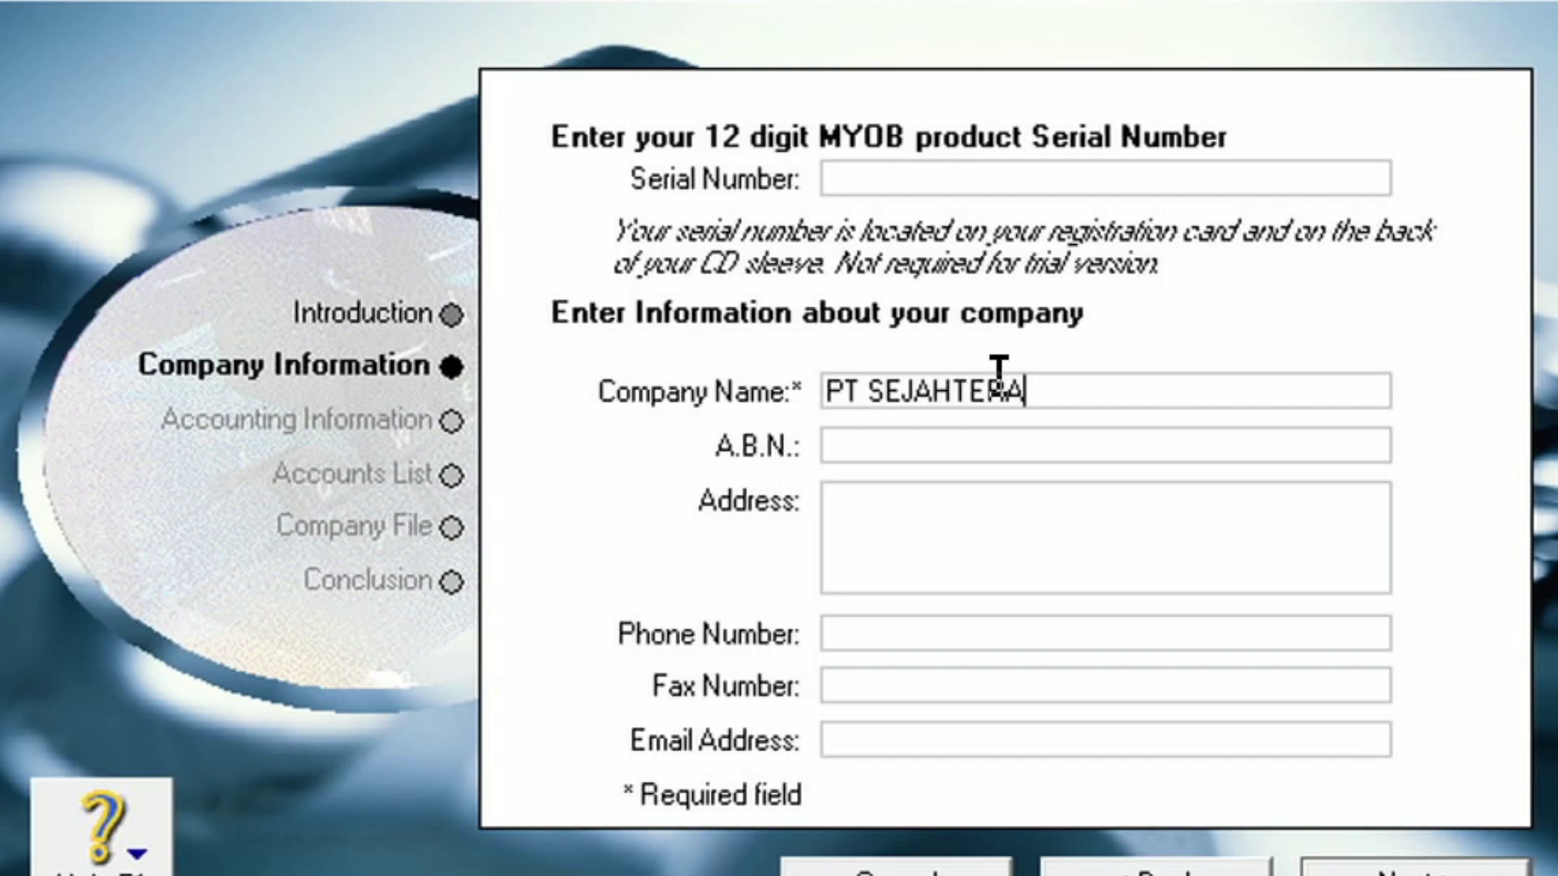
left_click(969, 443)
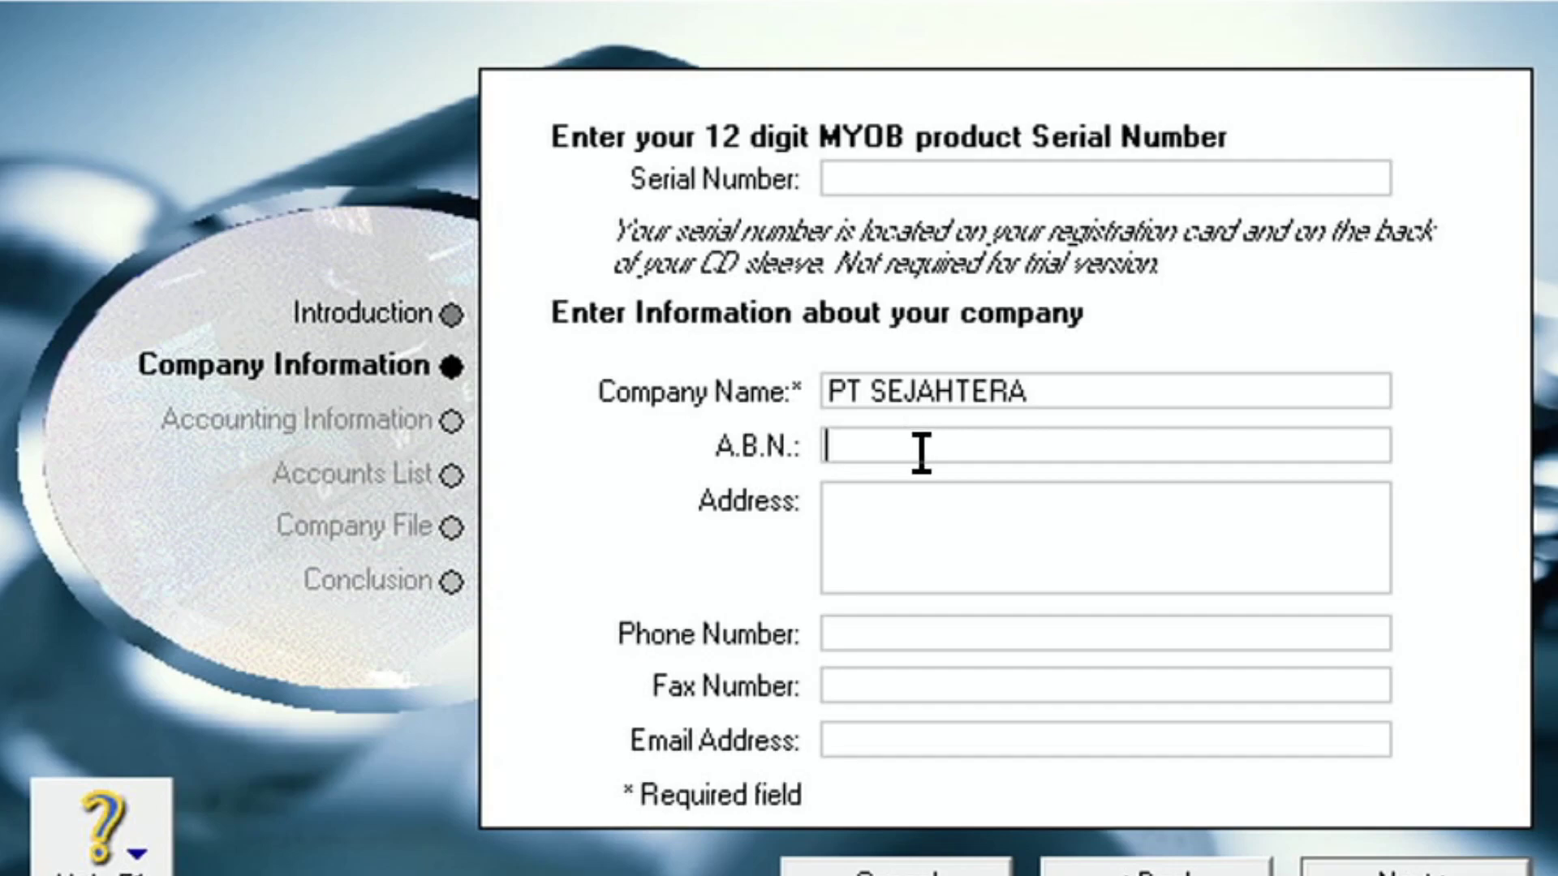
left_click(909, 532)
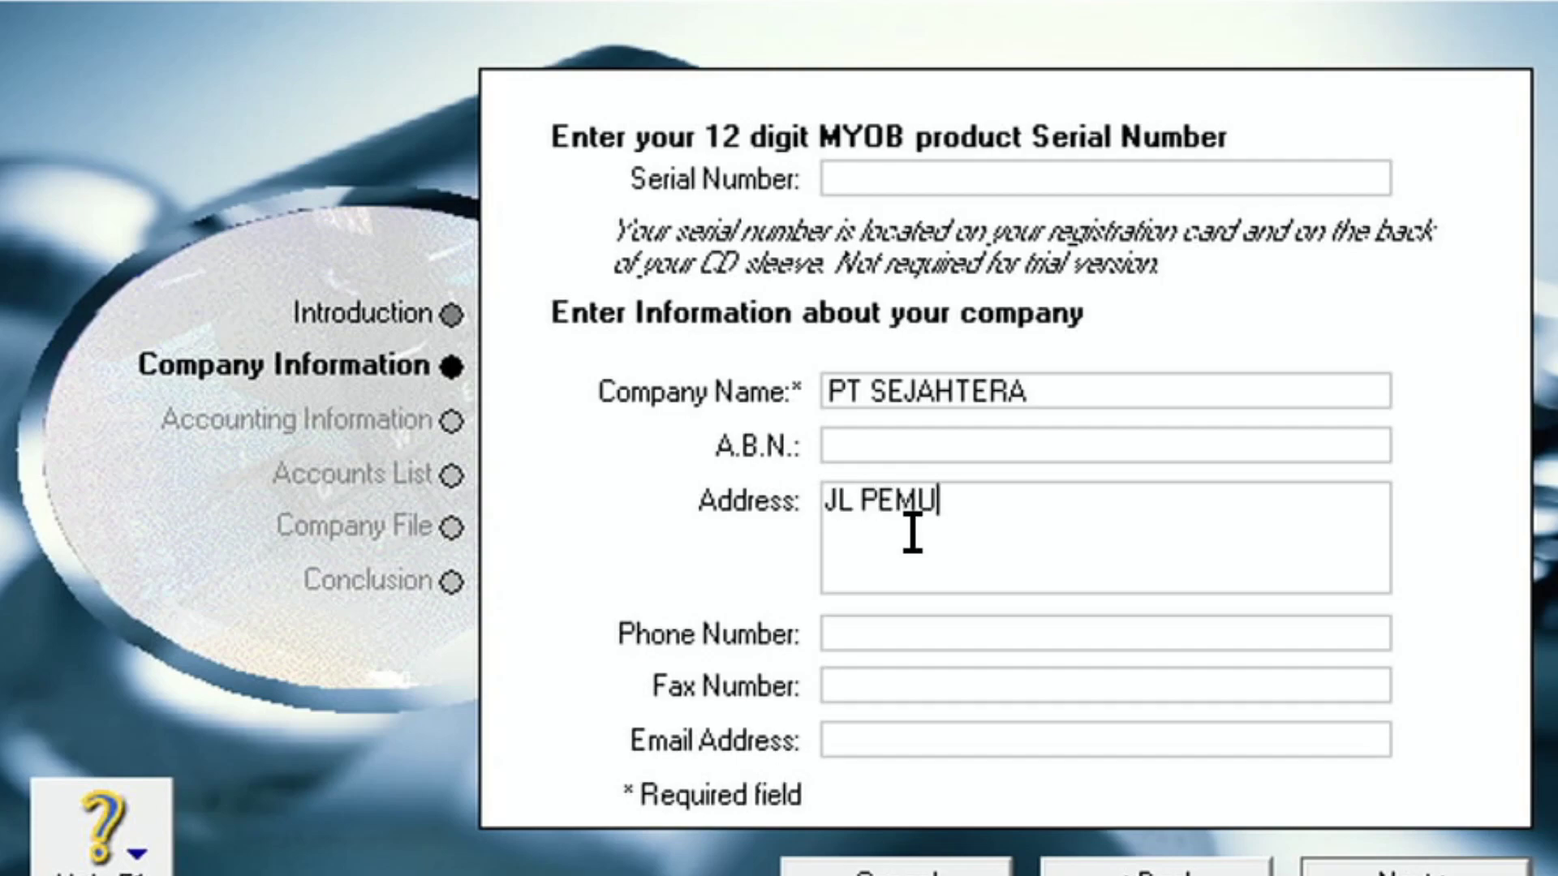
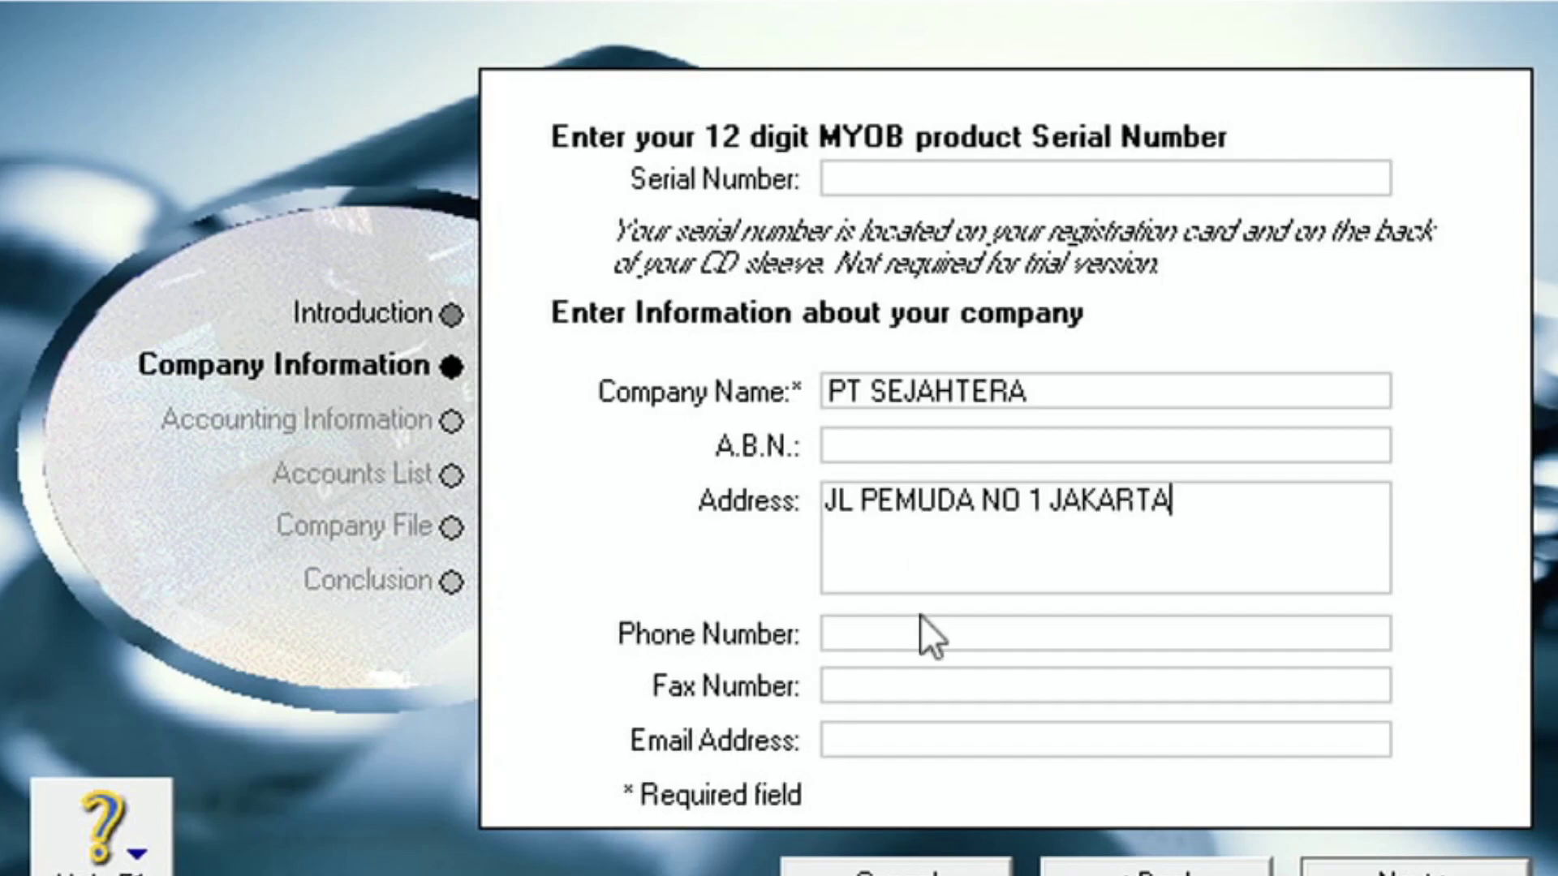
- Enter the company's street address and phone number
left_click(890, 634)
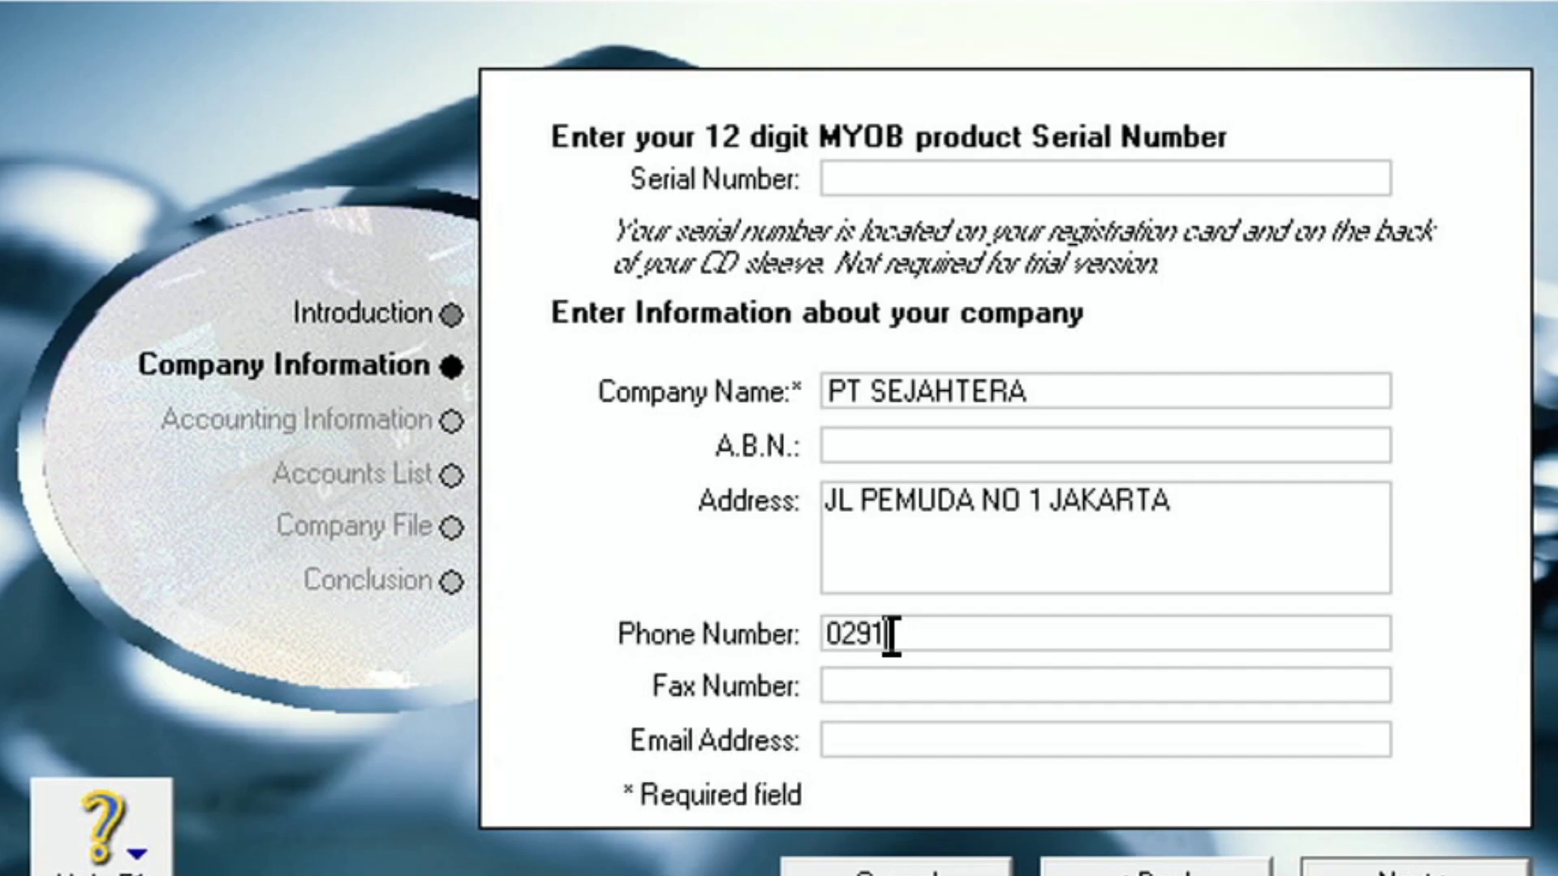
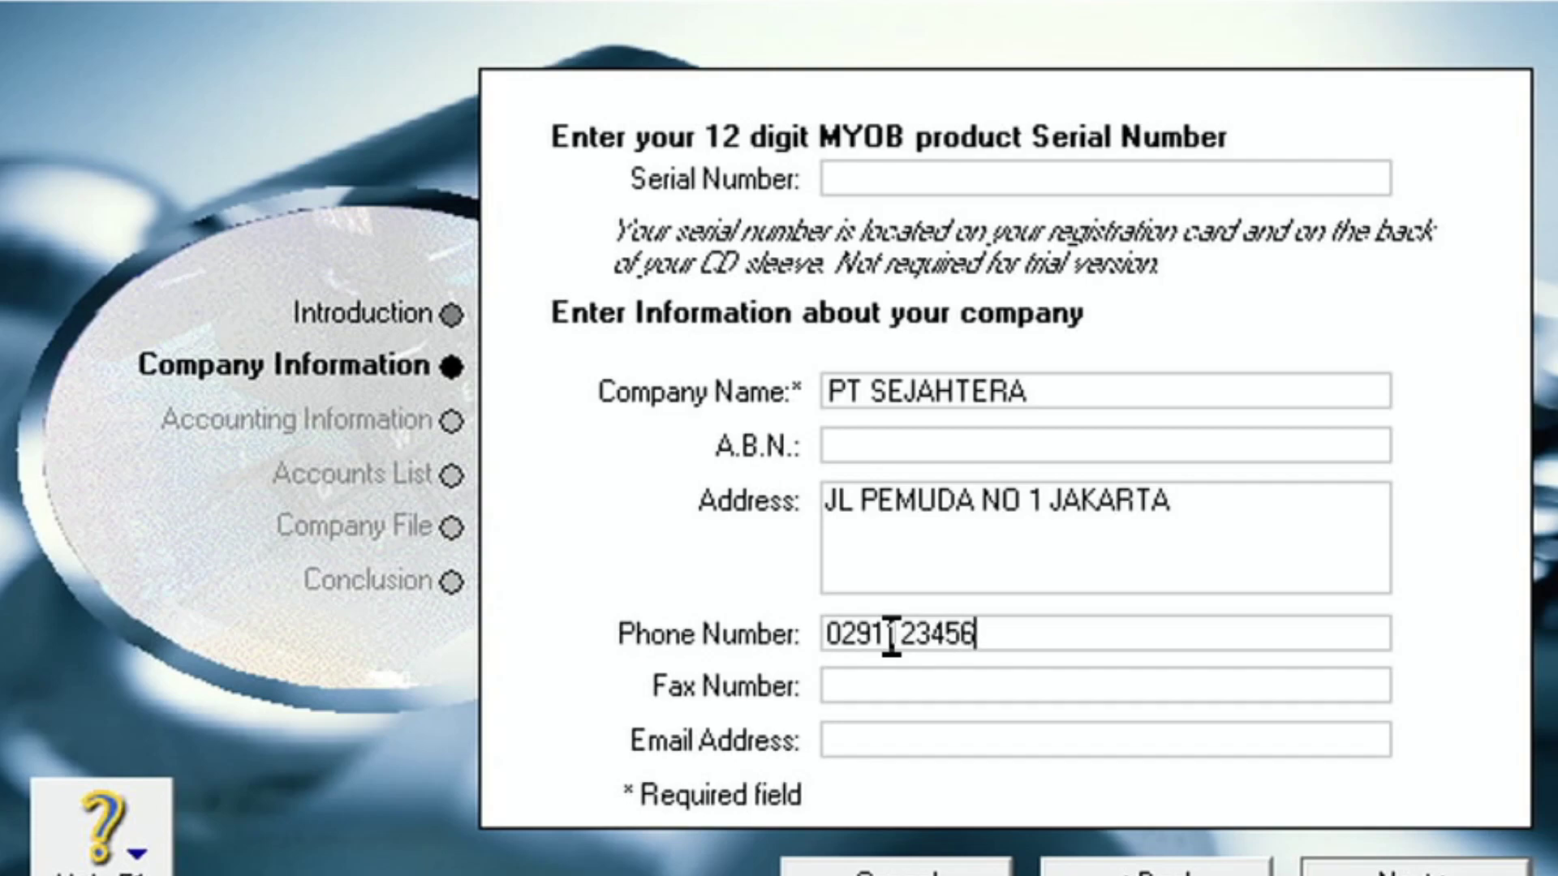
- Add the company's fax number and e-mail address, then continue to Accounting Information
left_click(912, 684)
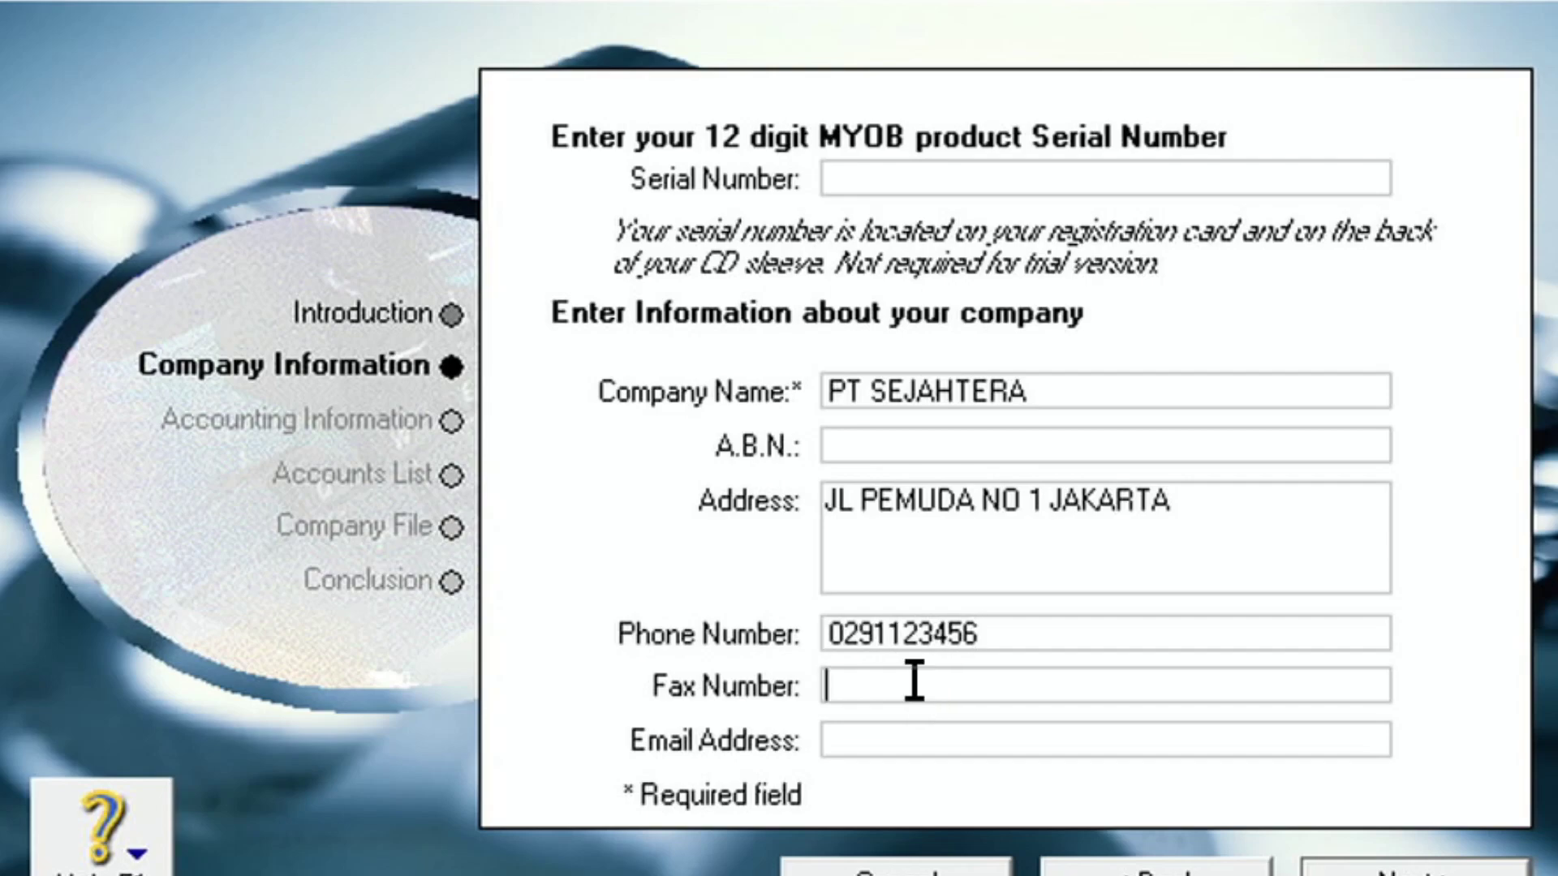
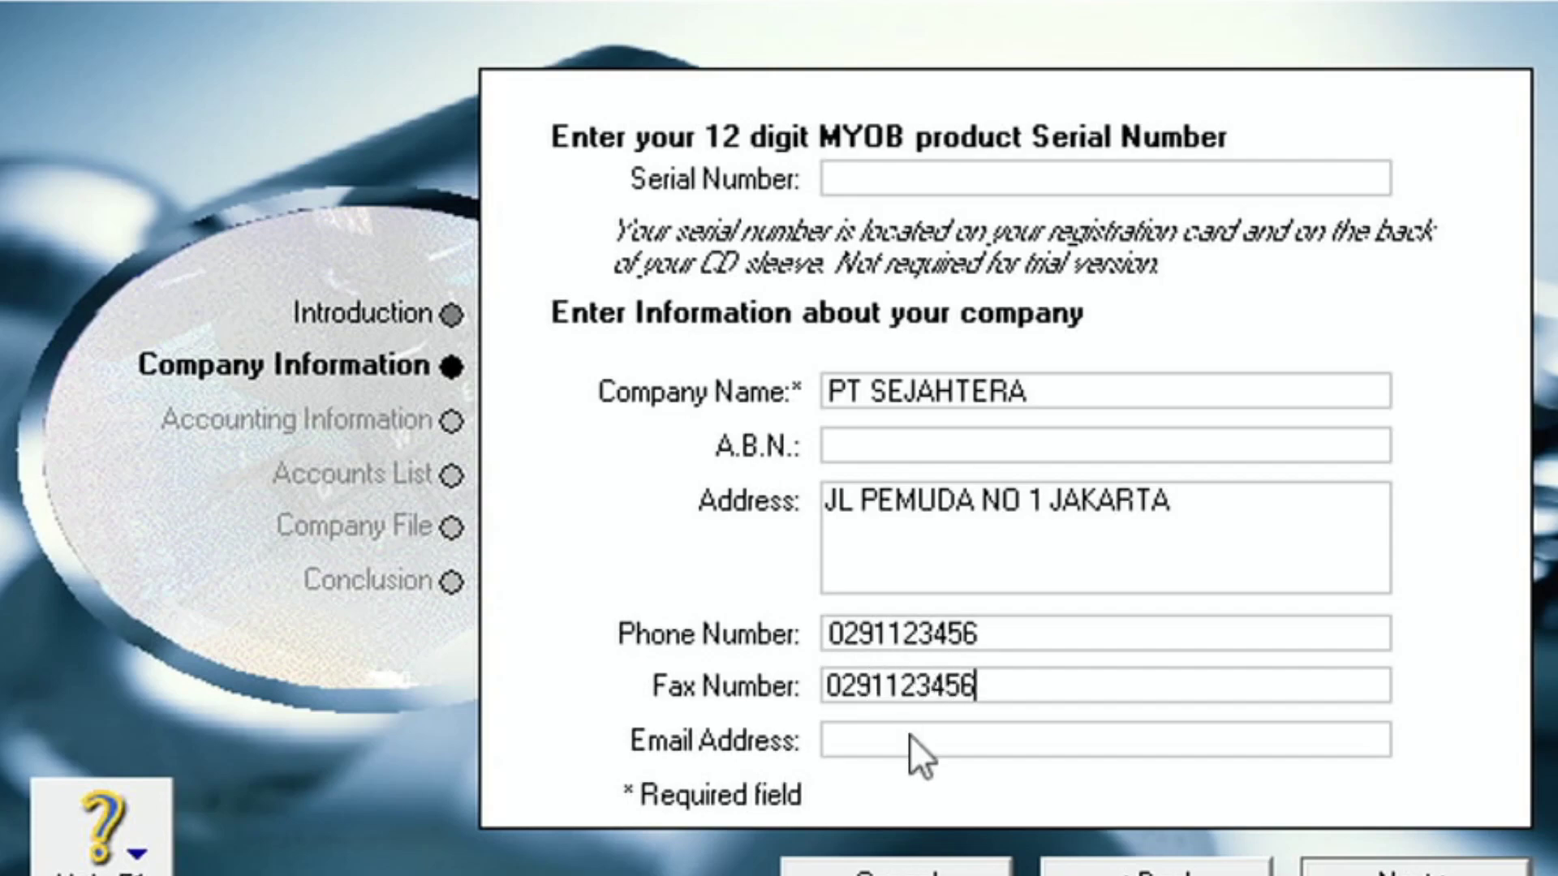
left_click(893, 735)
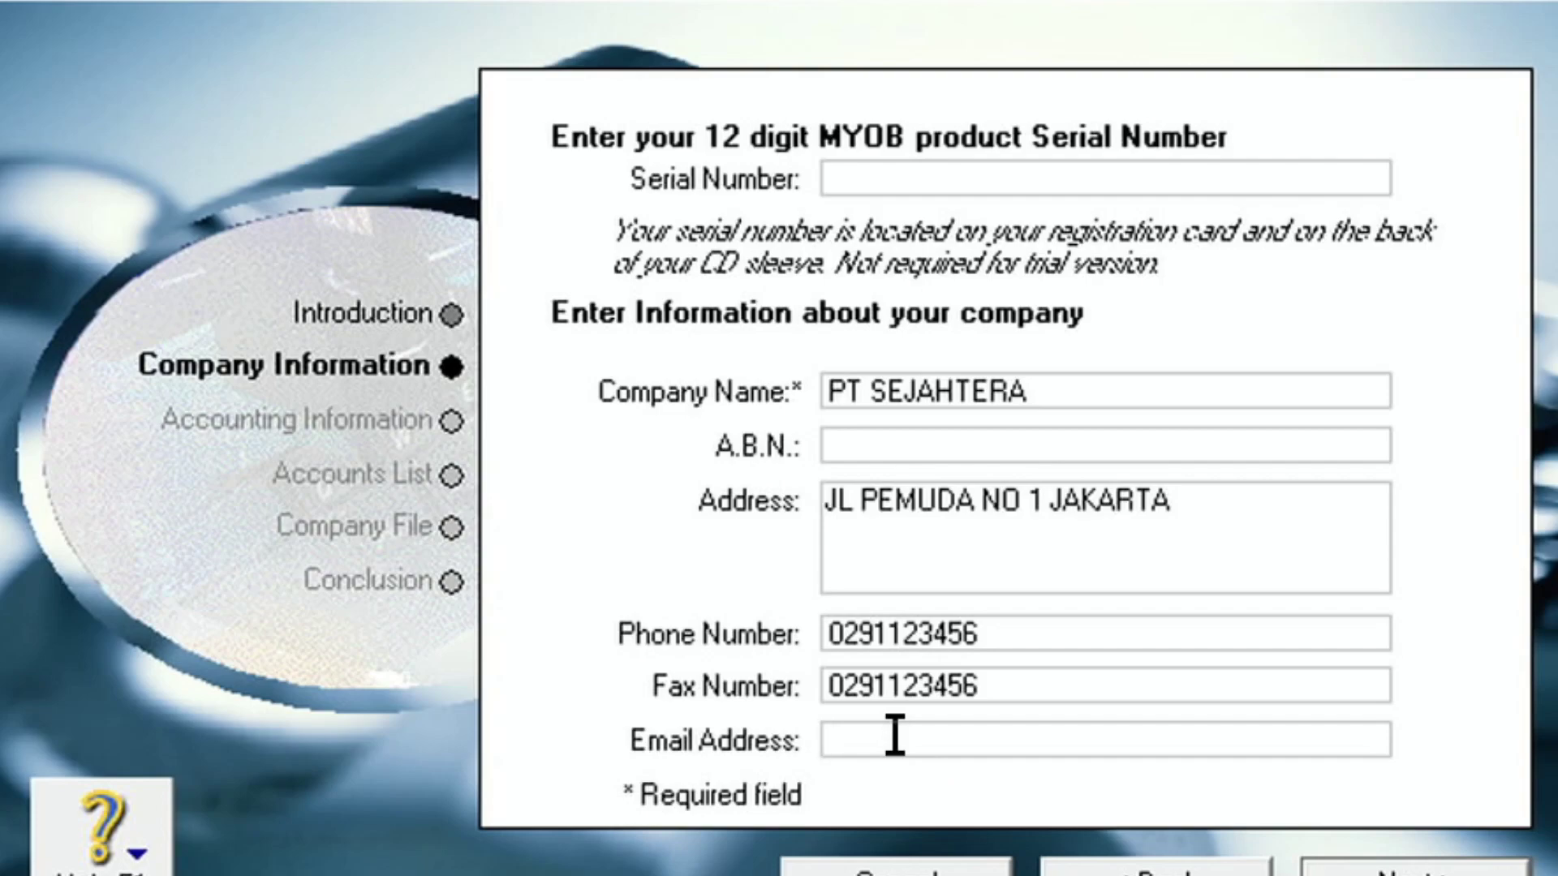
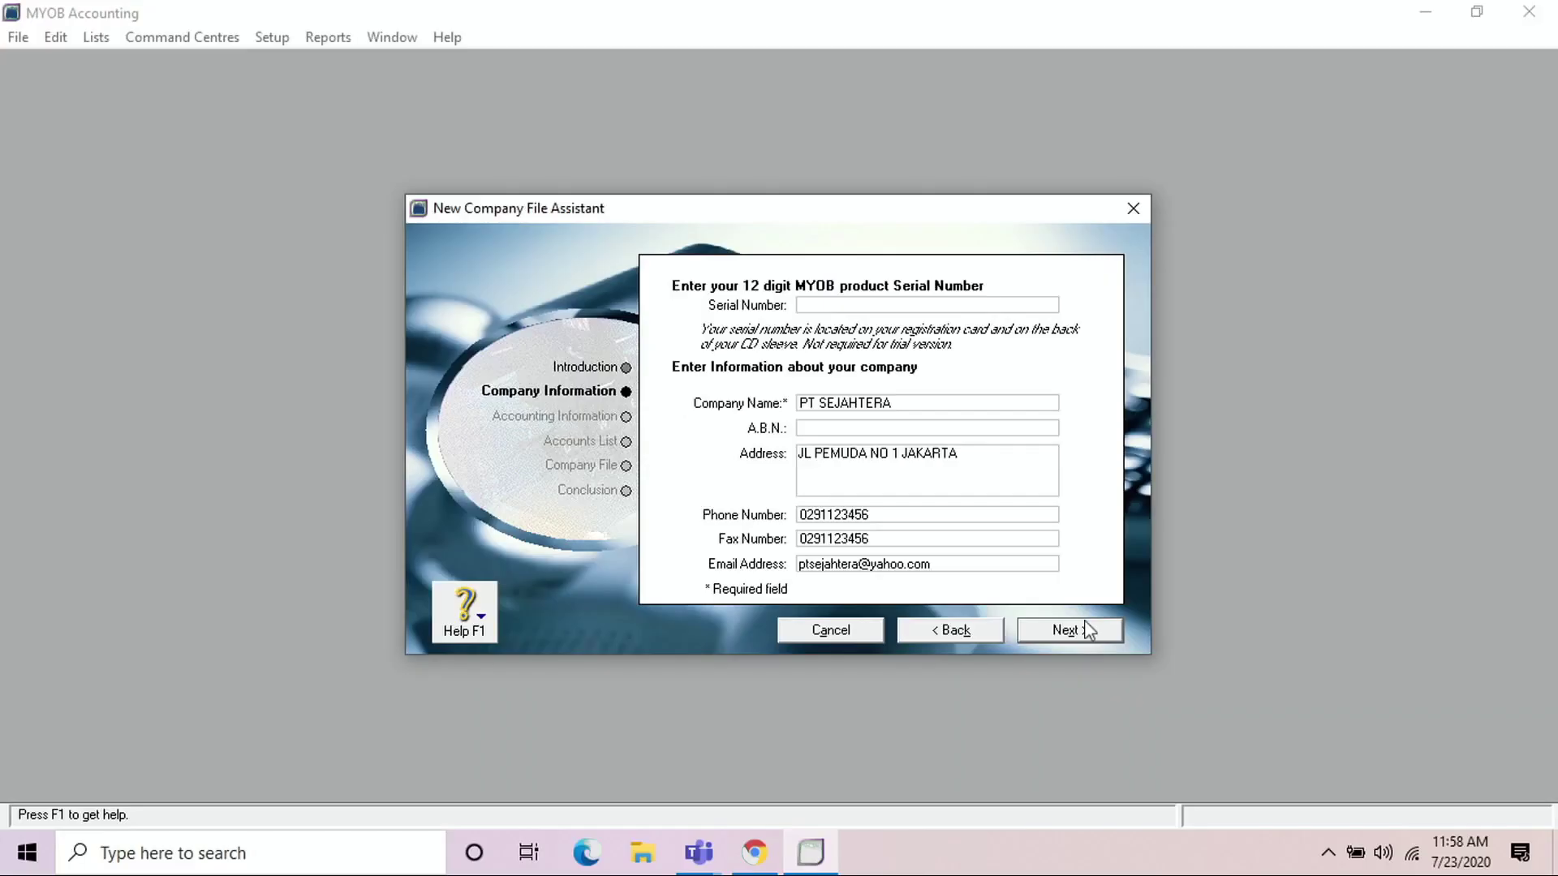
left_click(1416, 872)
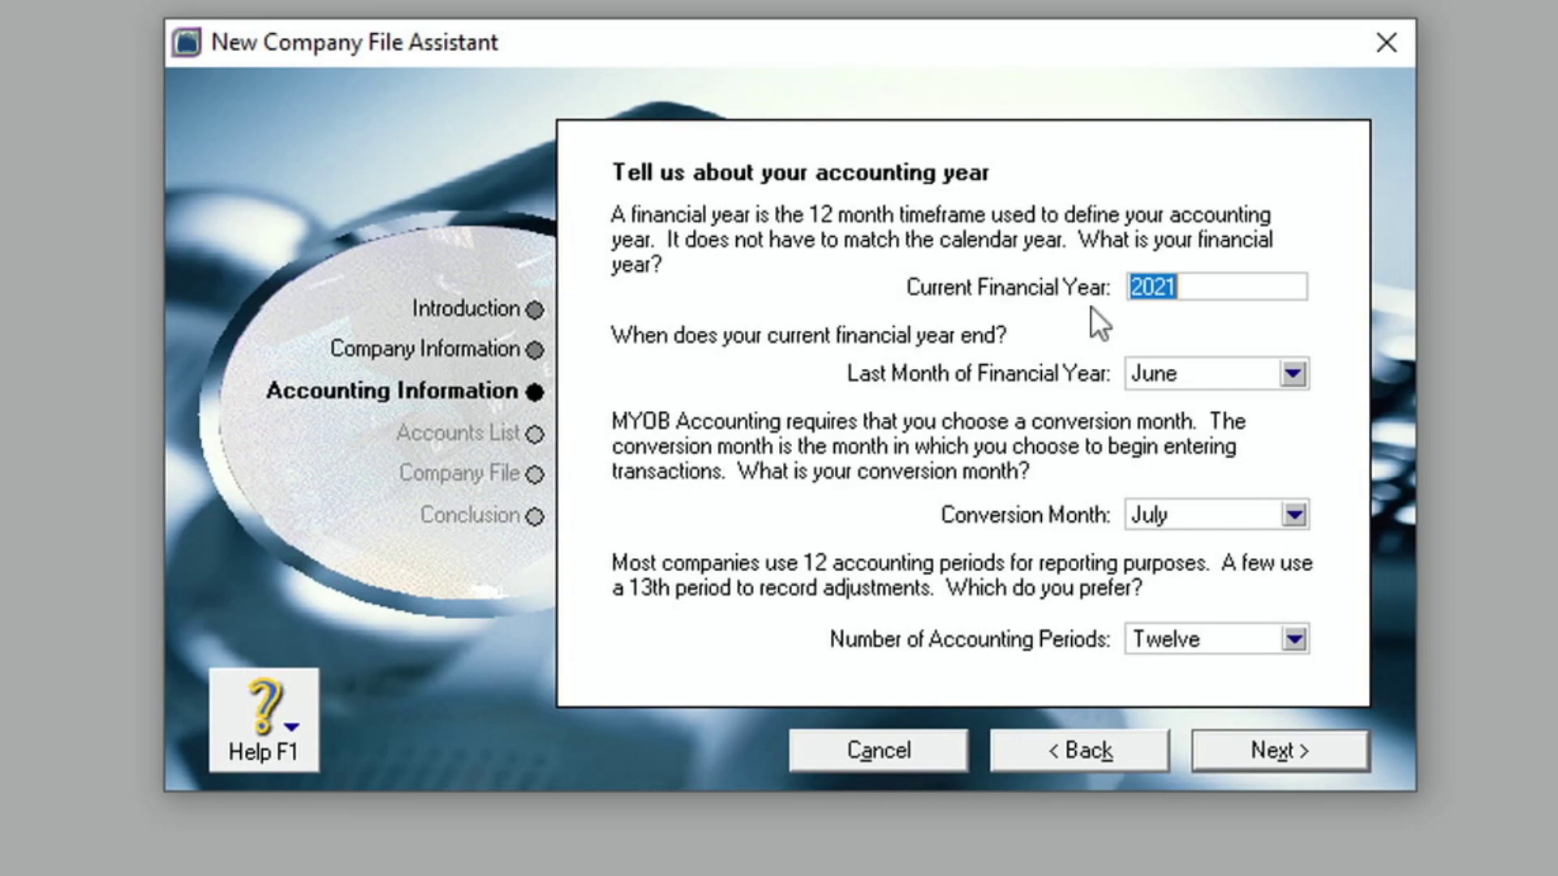
- Change the current financial year from 2021 to 2019
type("2019")
- Set December as the last month of the 2019 financial year
left_click(1293, 375)
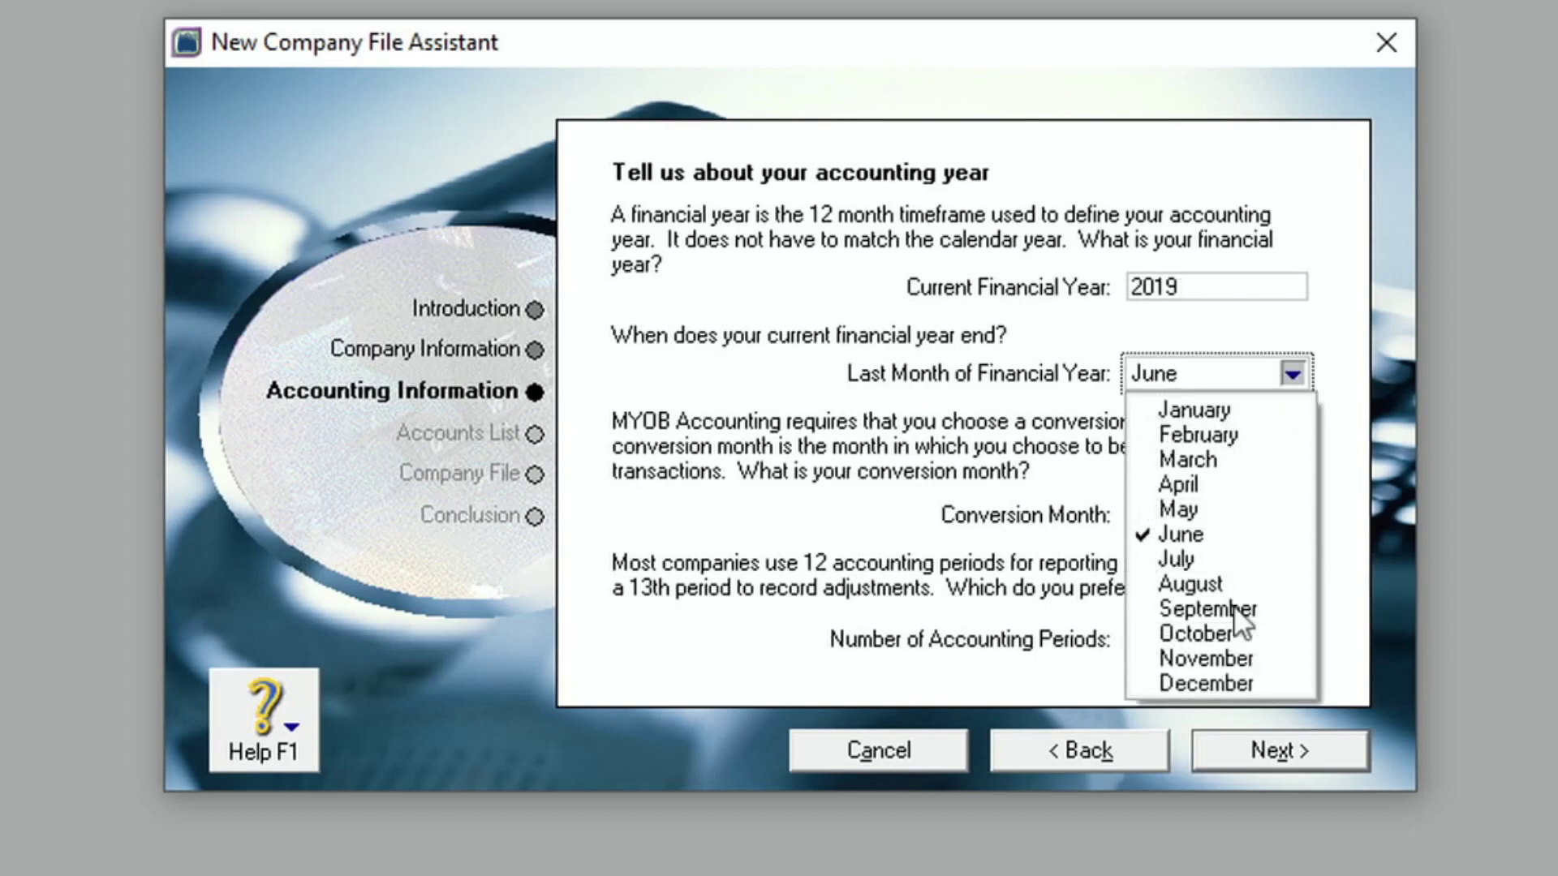
left_click(1229, 683)
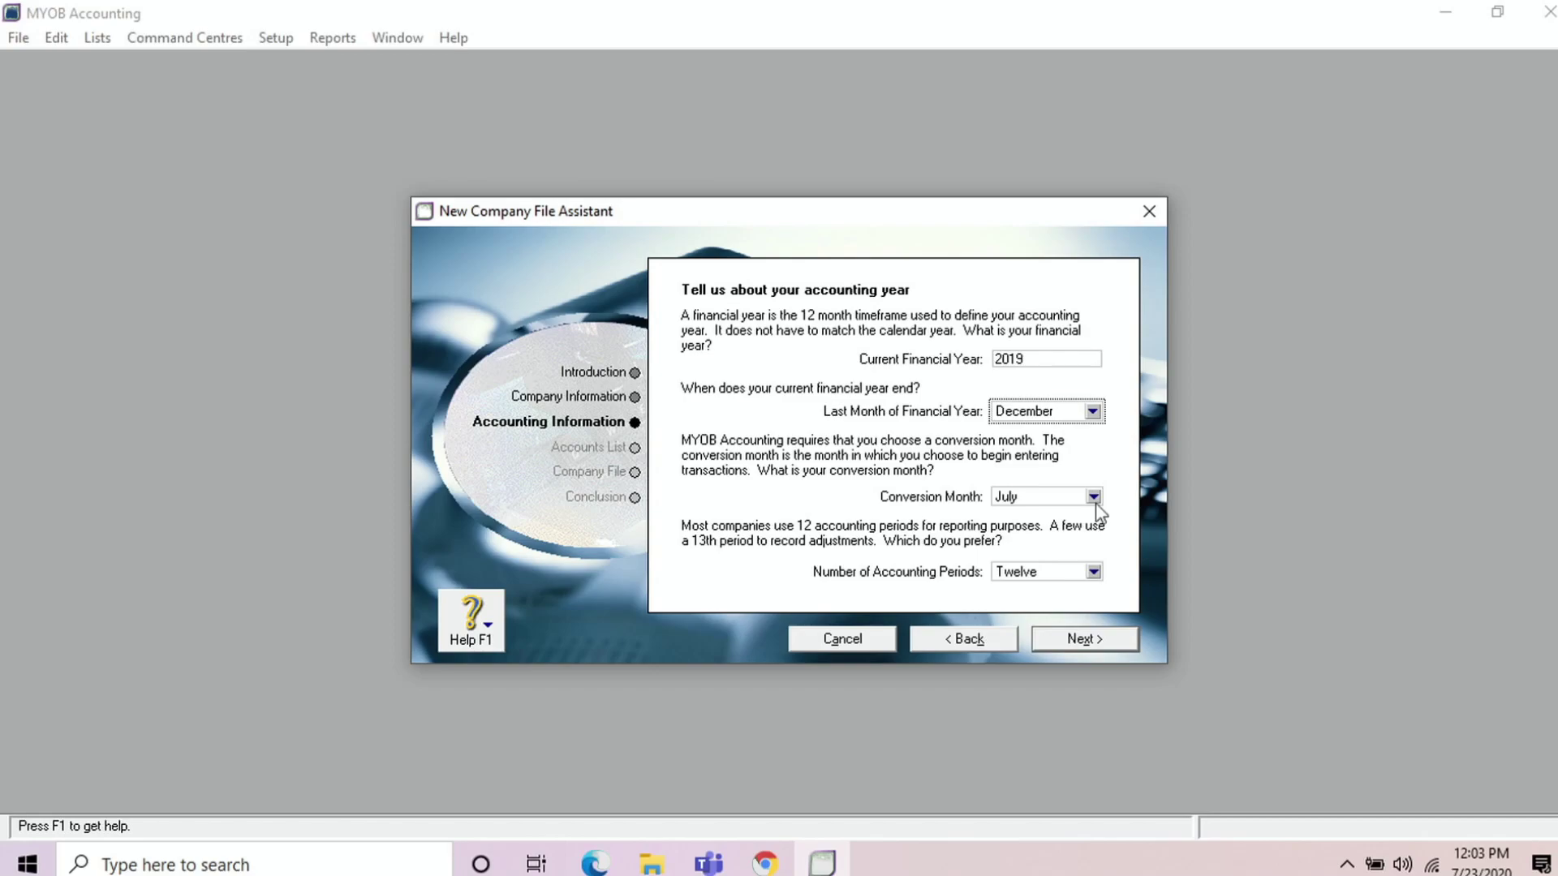
- Set the conversion month to December and accounting periods to Thirteen
left_click(1094, 497)
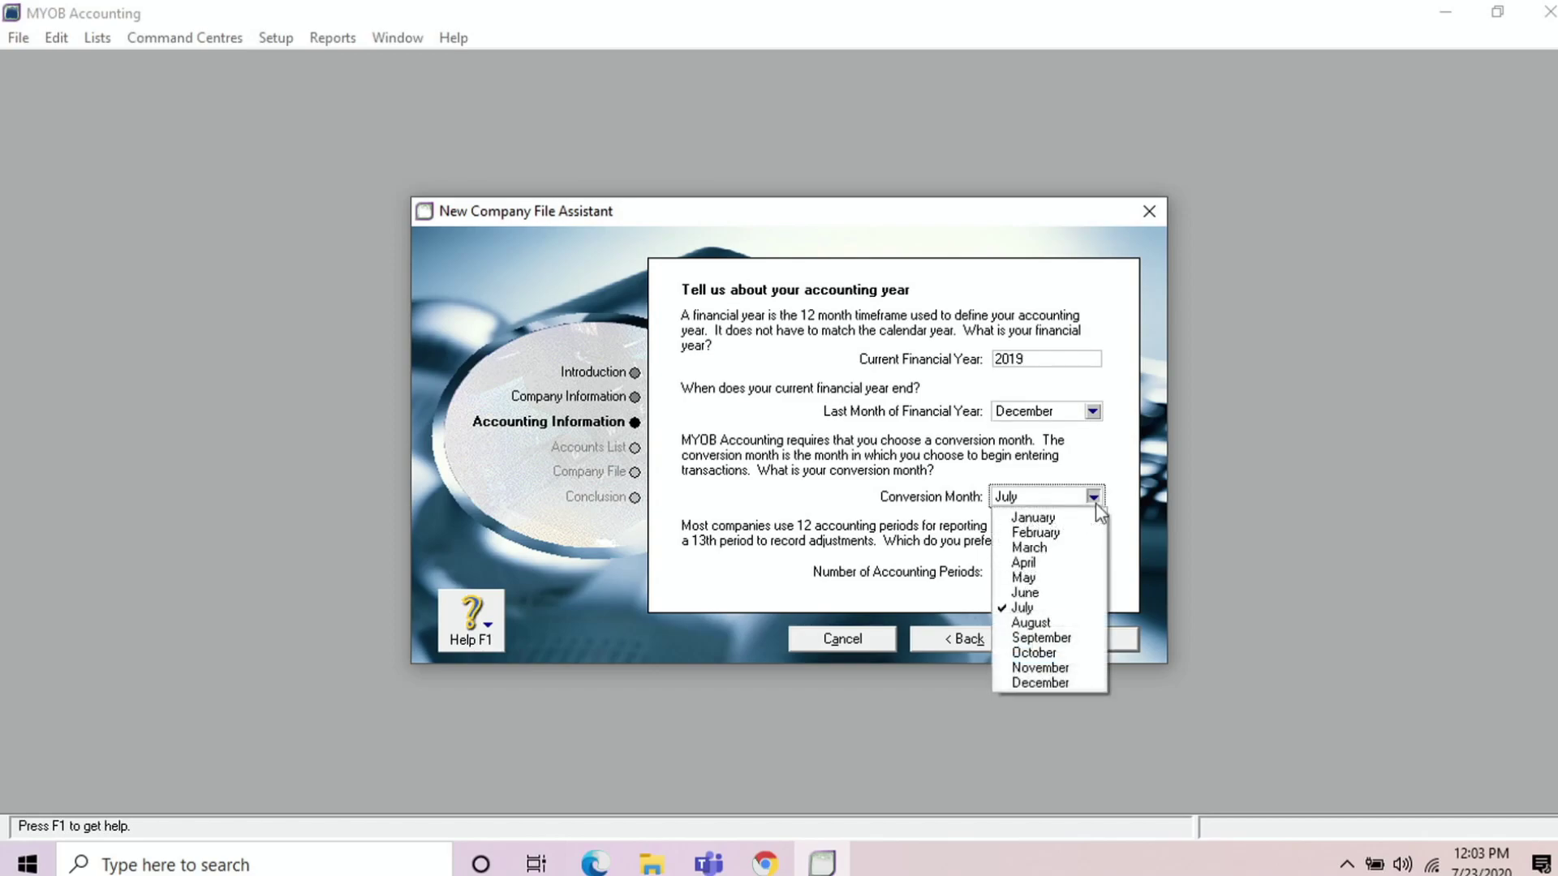
left_click(1040, 684)
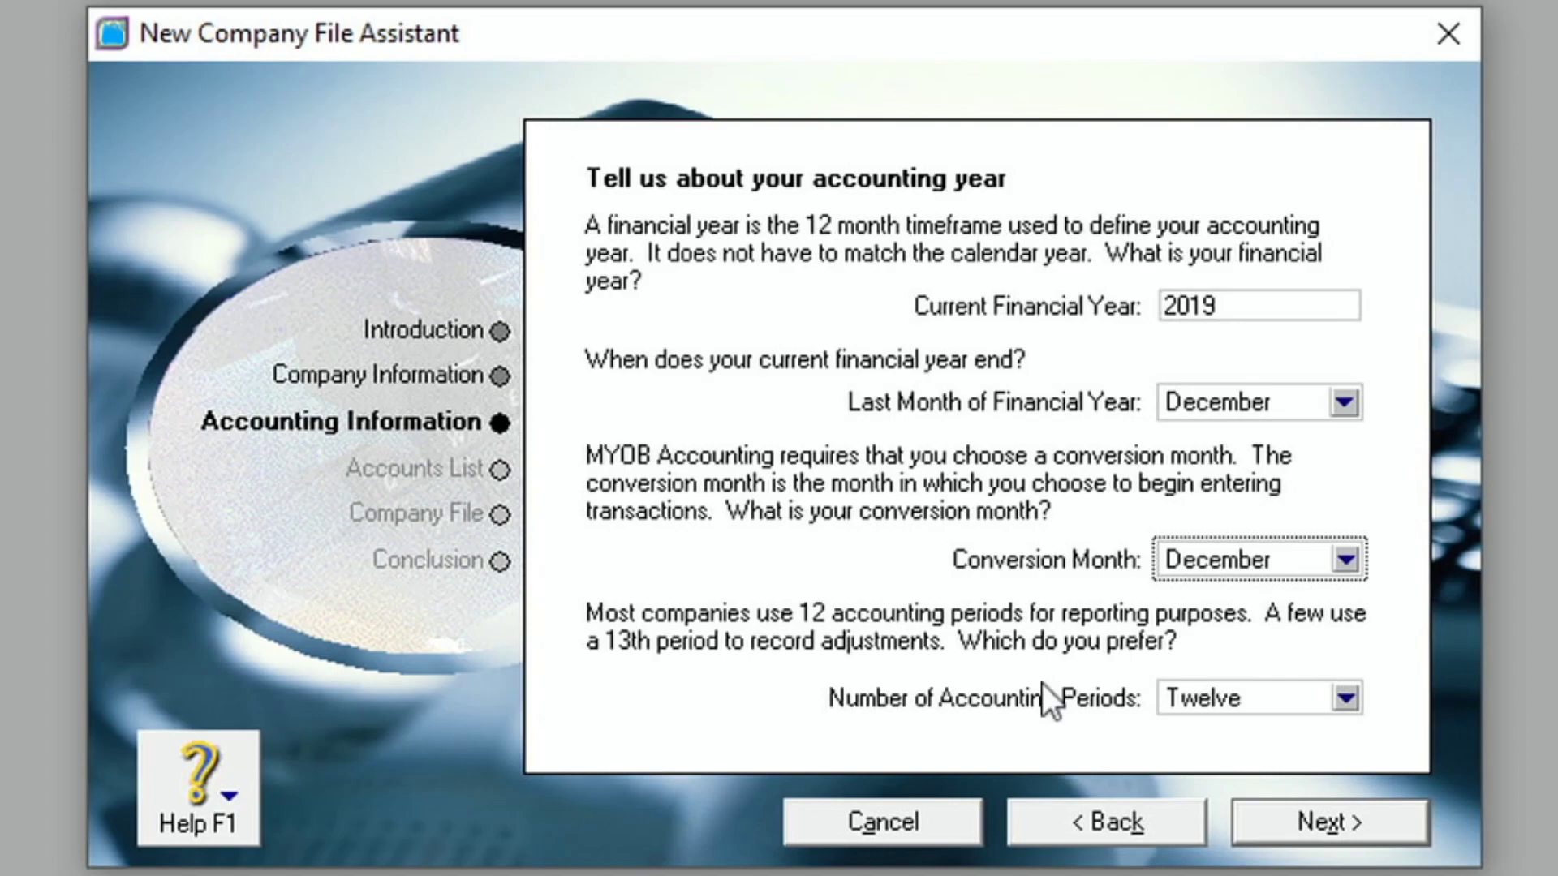
left_click(1342, 700)
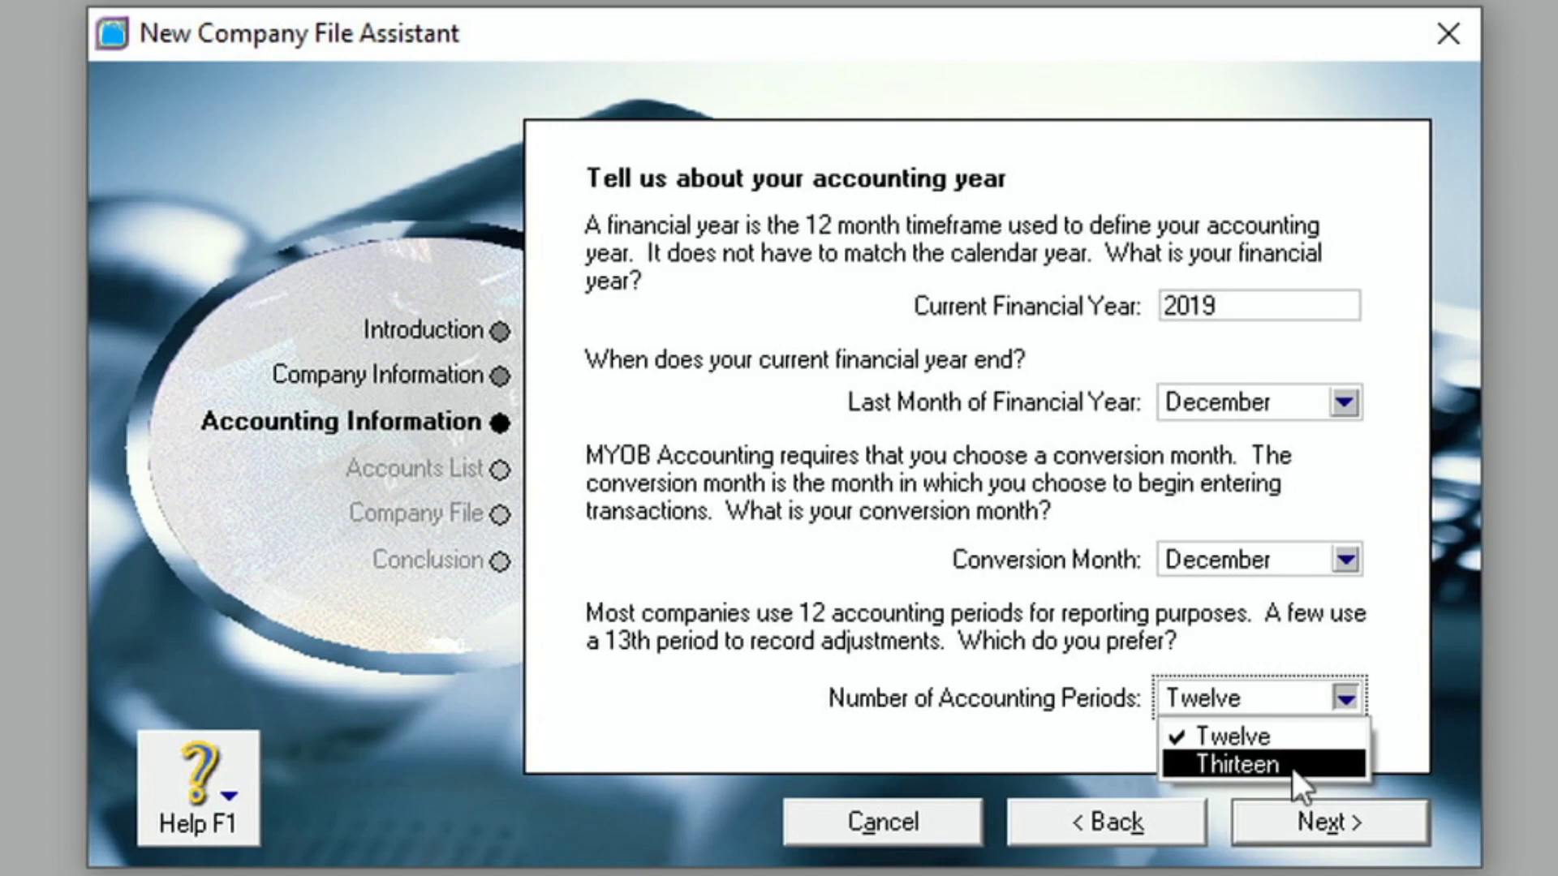
left_click(1293, 768)
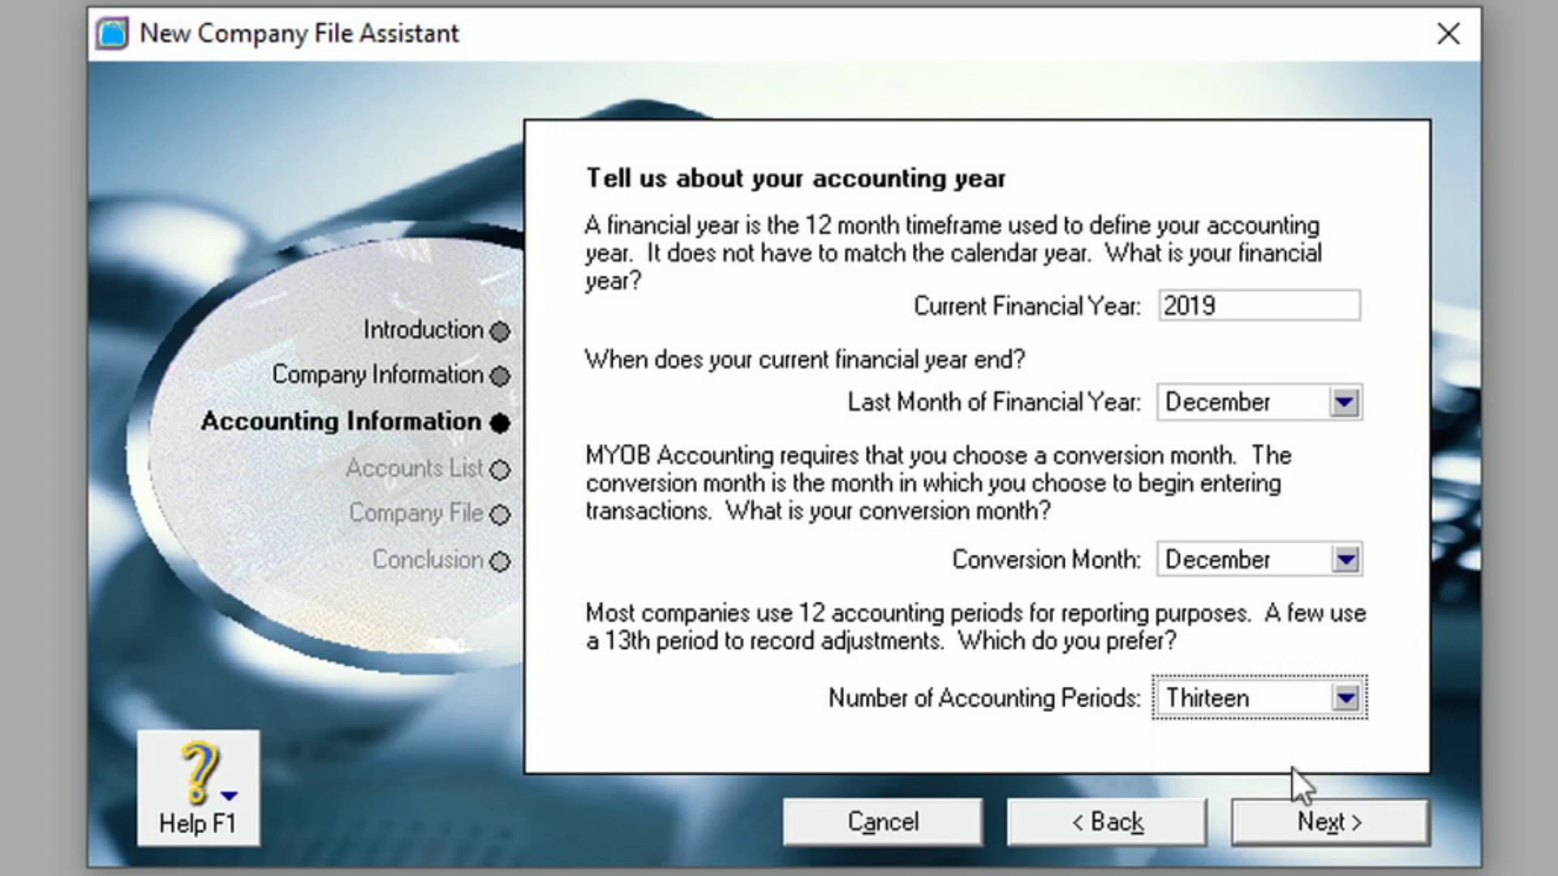
- Confirm the accounting information summary and advance to the Build your accounts list page
left_click(1315, 820)
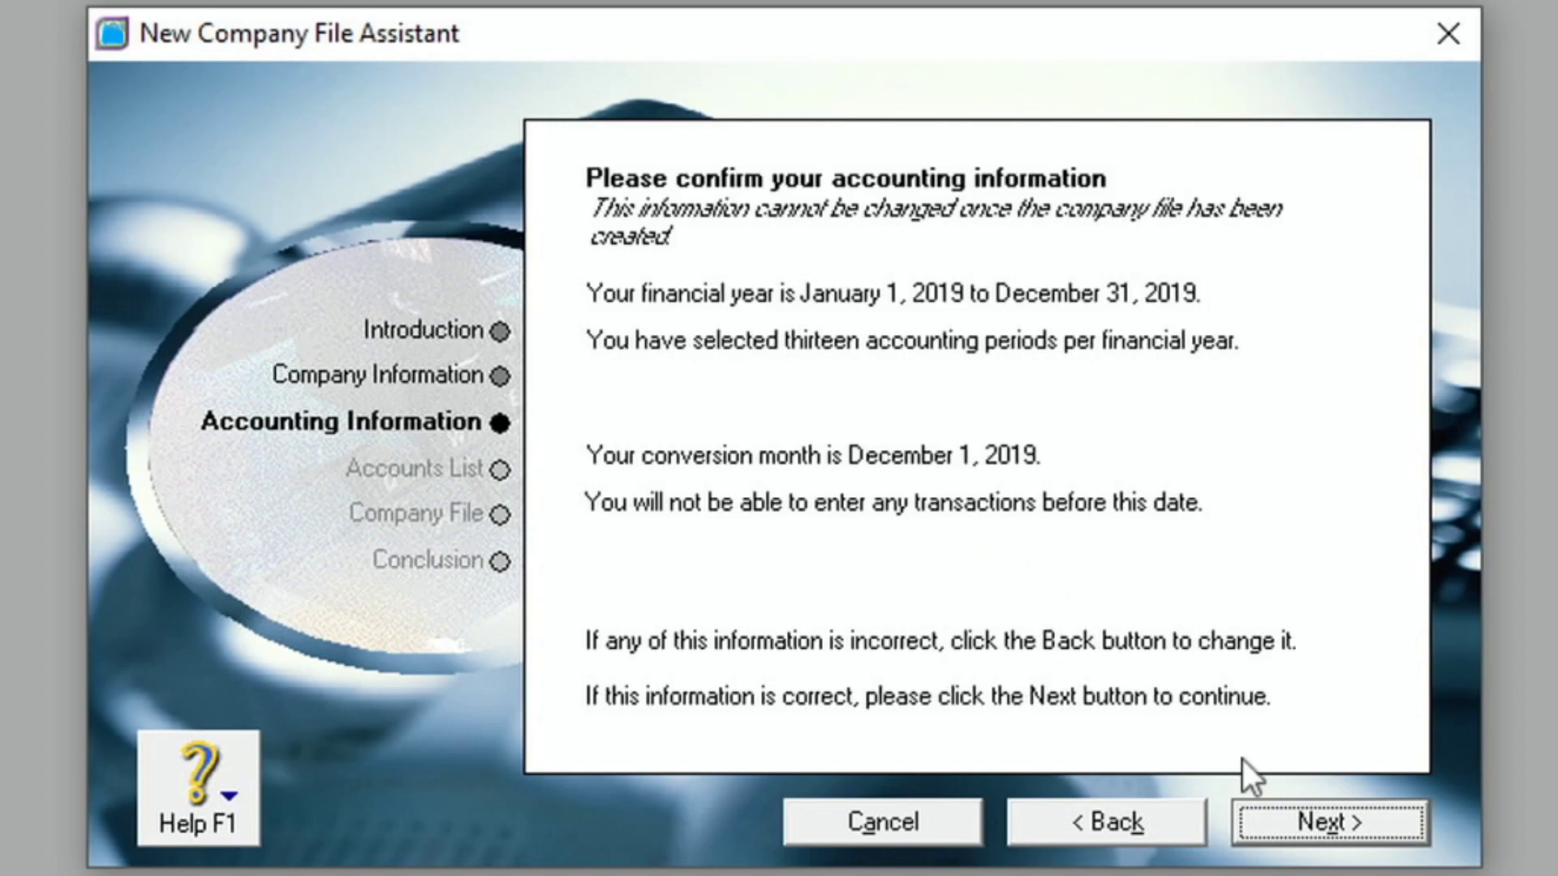
left_click(1295, 829)
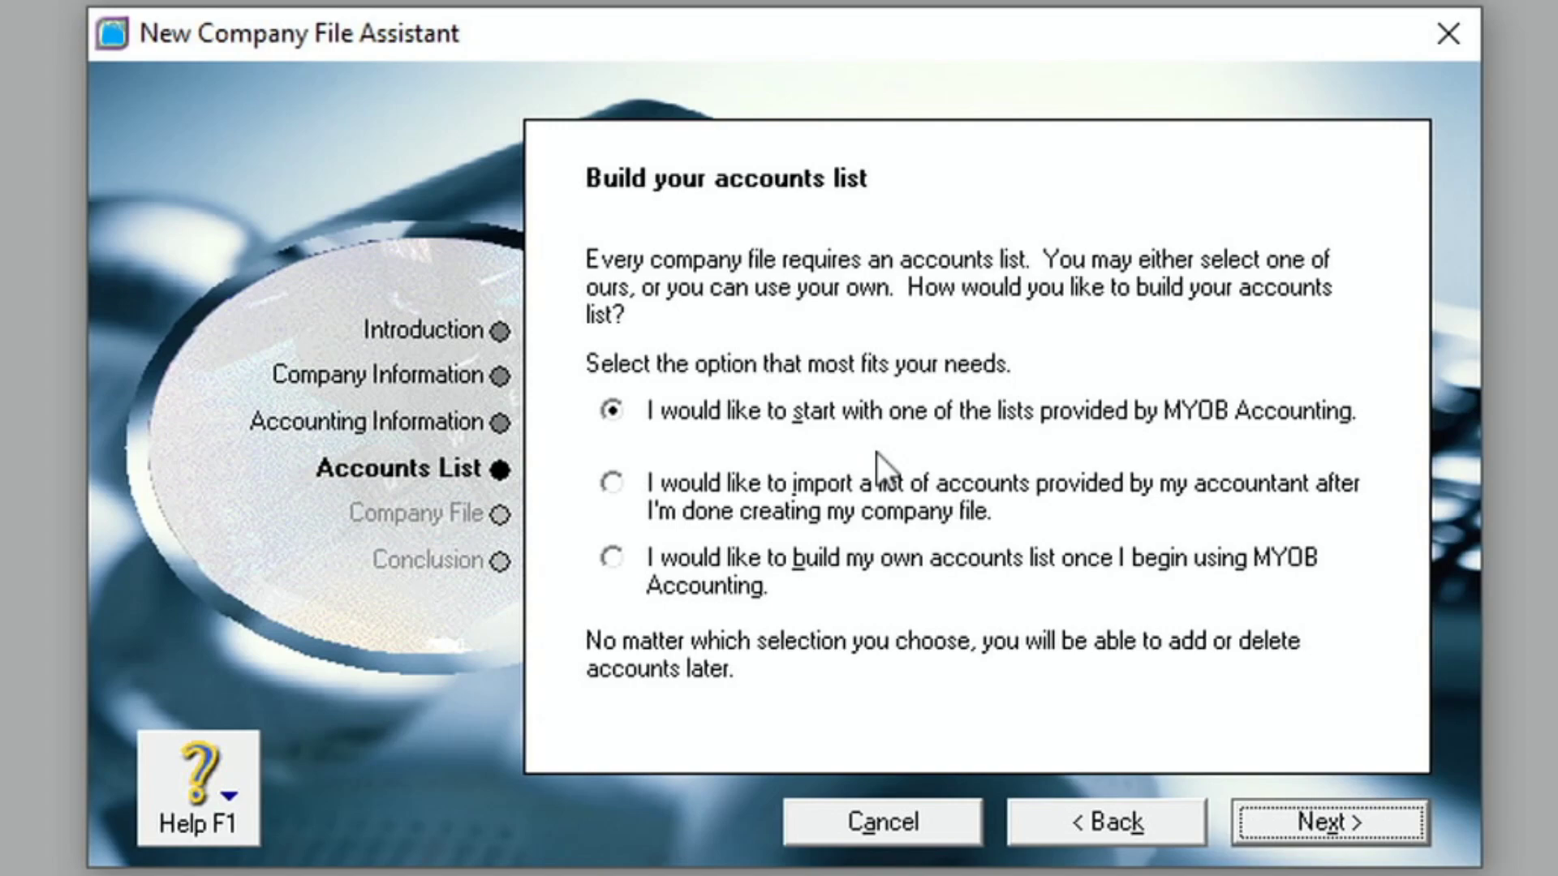
- Select the option to import an accountant-provided accounts list after setup
left_click(627, 493)
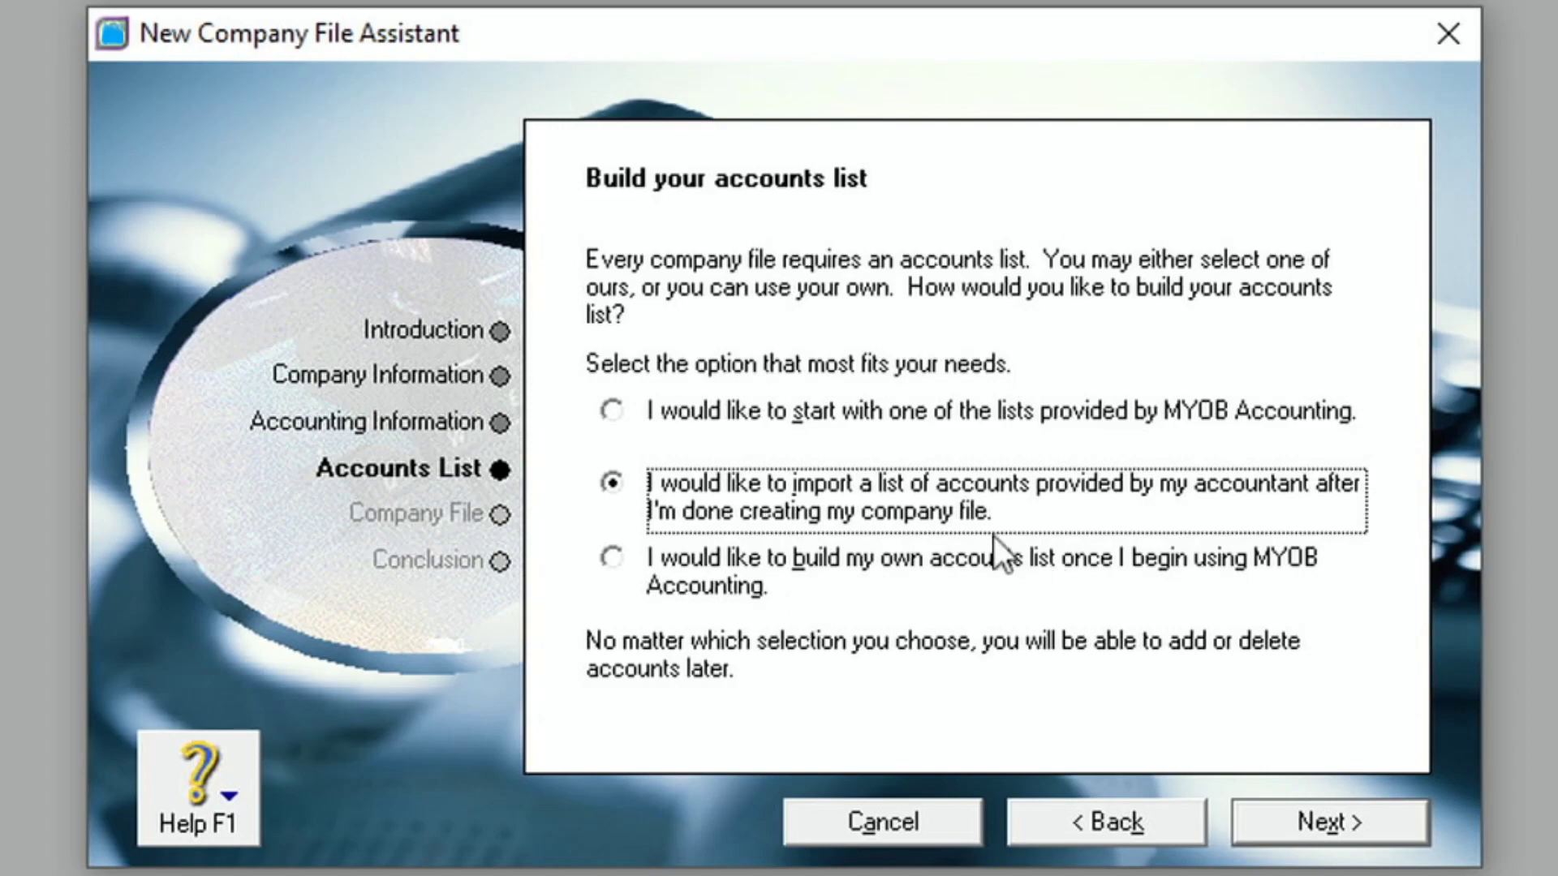
- Settle on importing the accountant's accounts list and advance to the Company File page
left_click(613, 410)
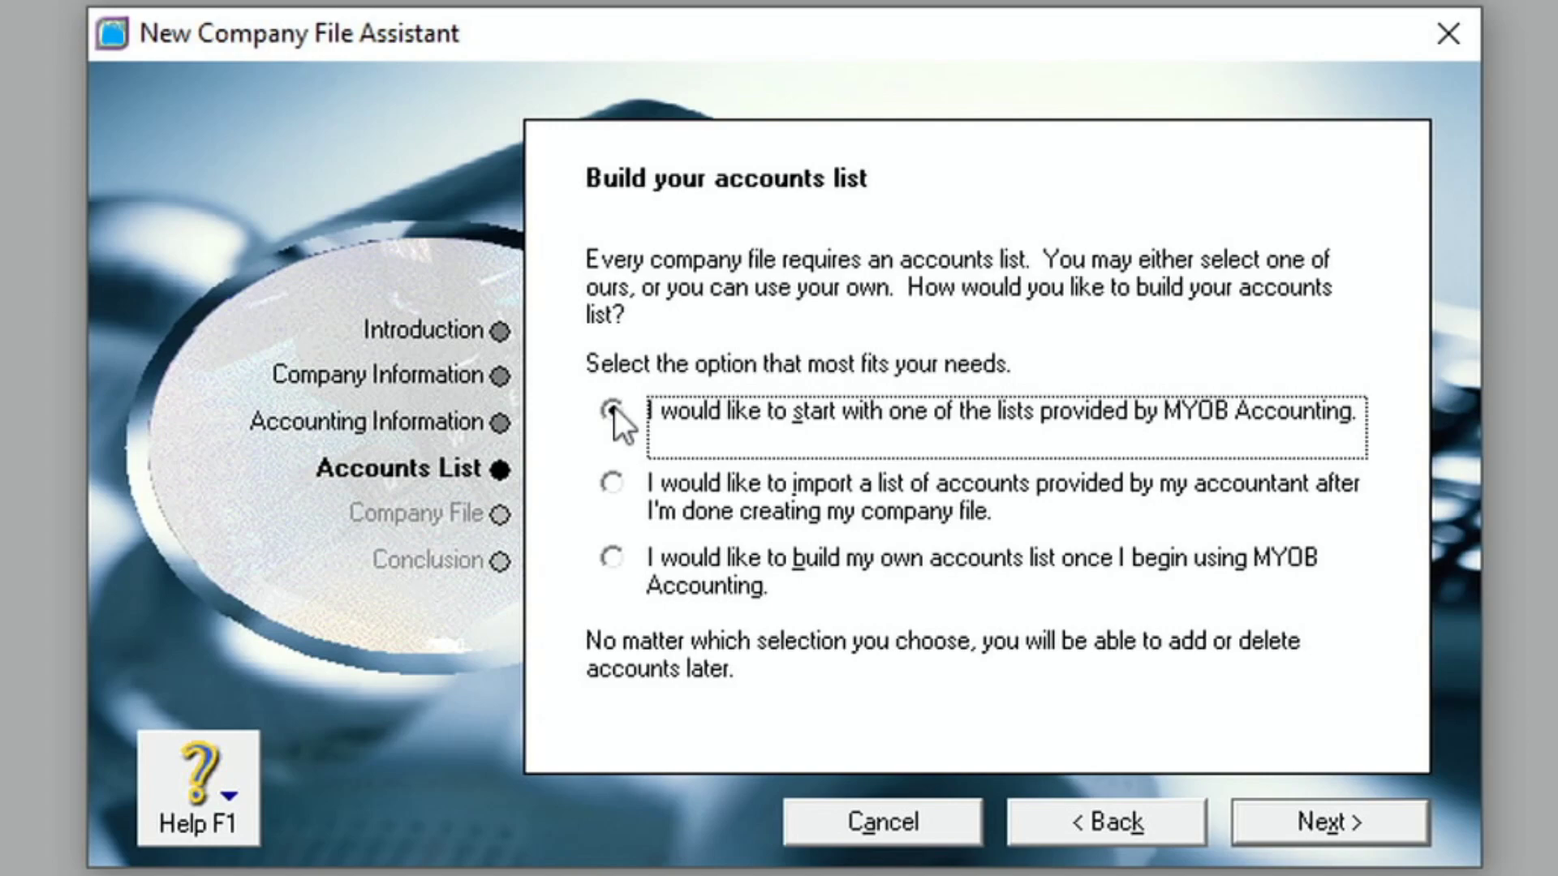
left_click(626, 490)
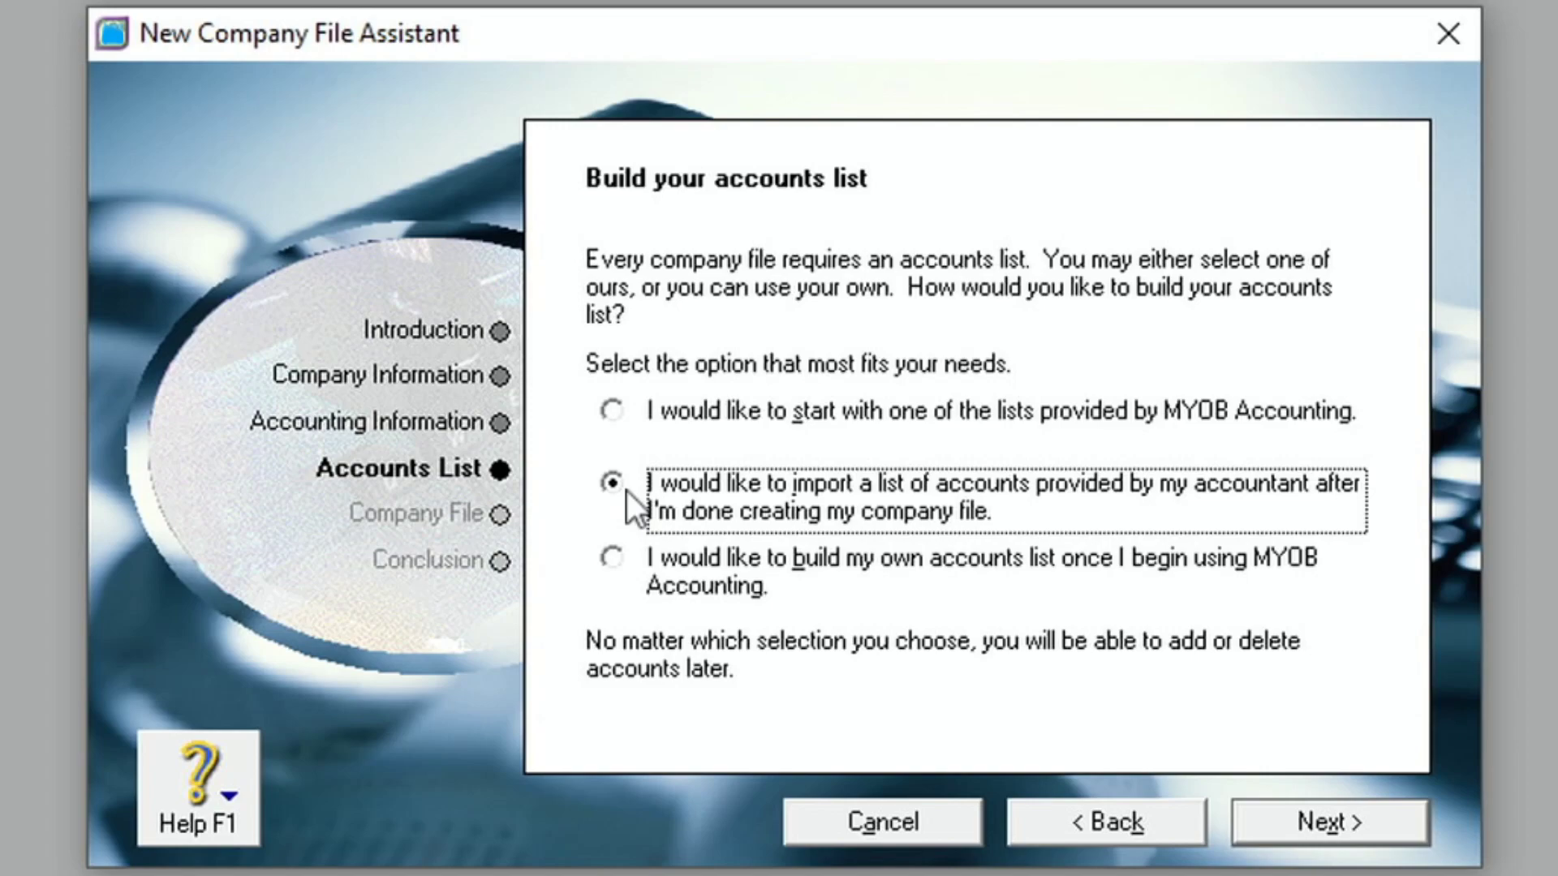
left_click(628, 565)
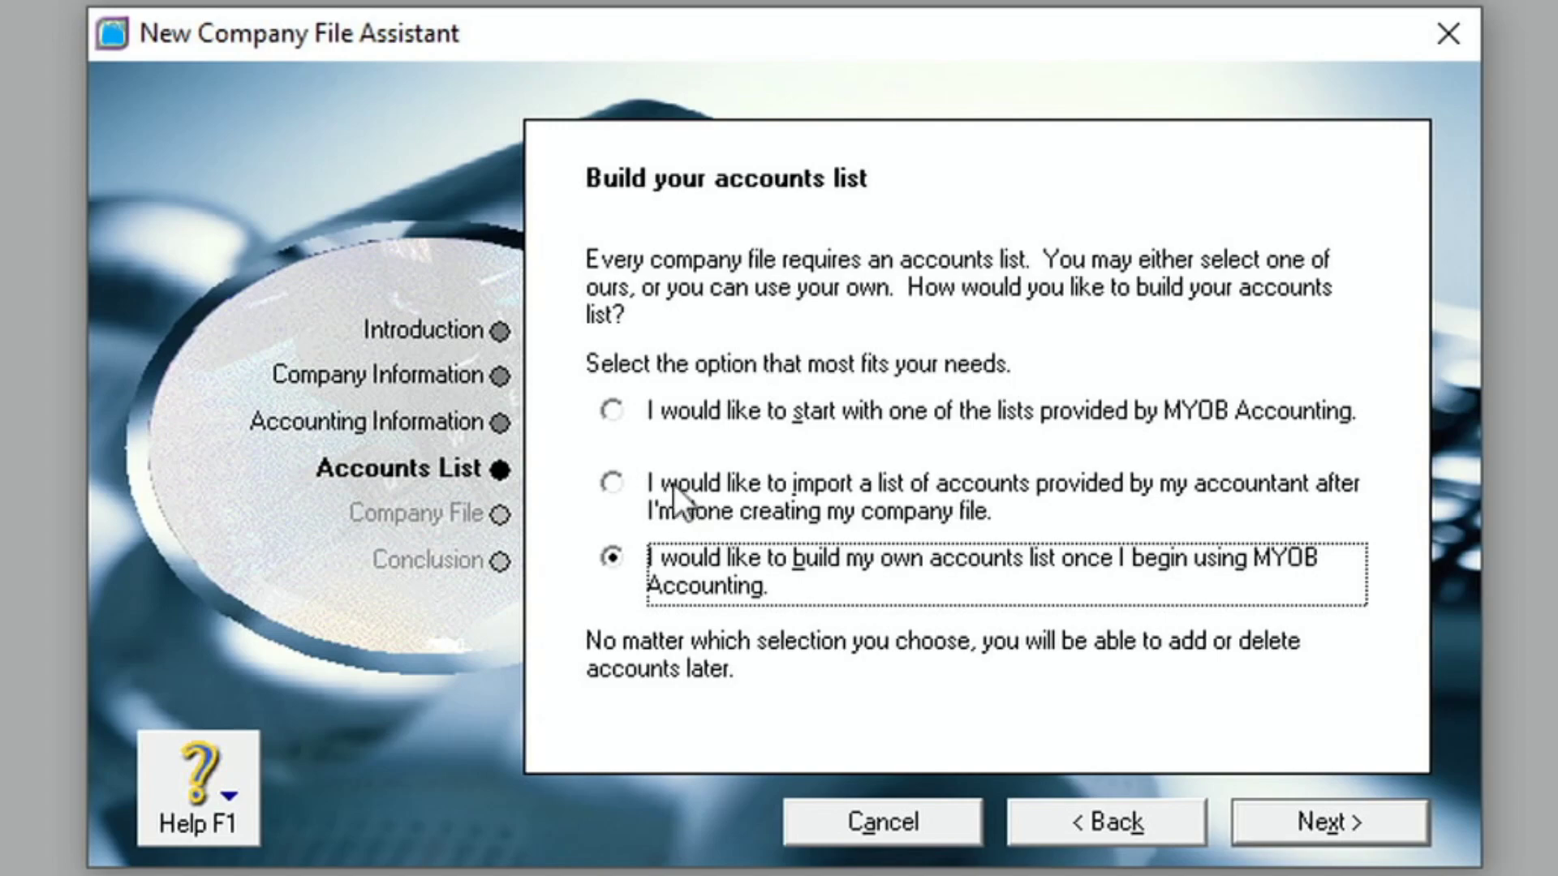
left_click(616, 481)
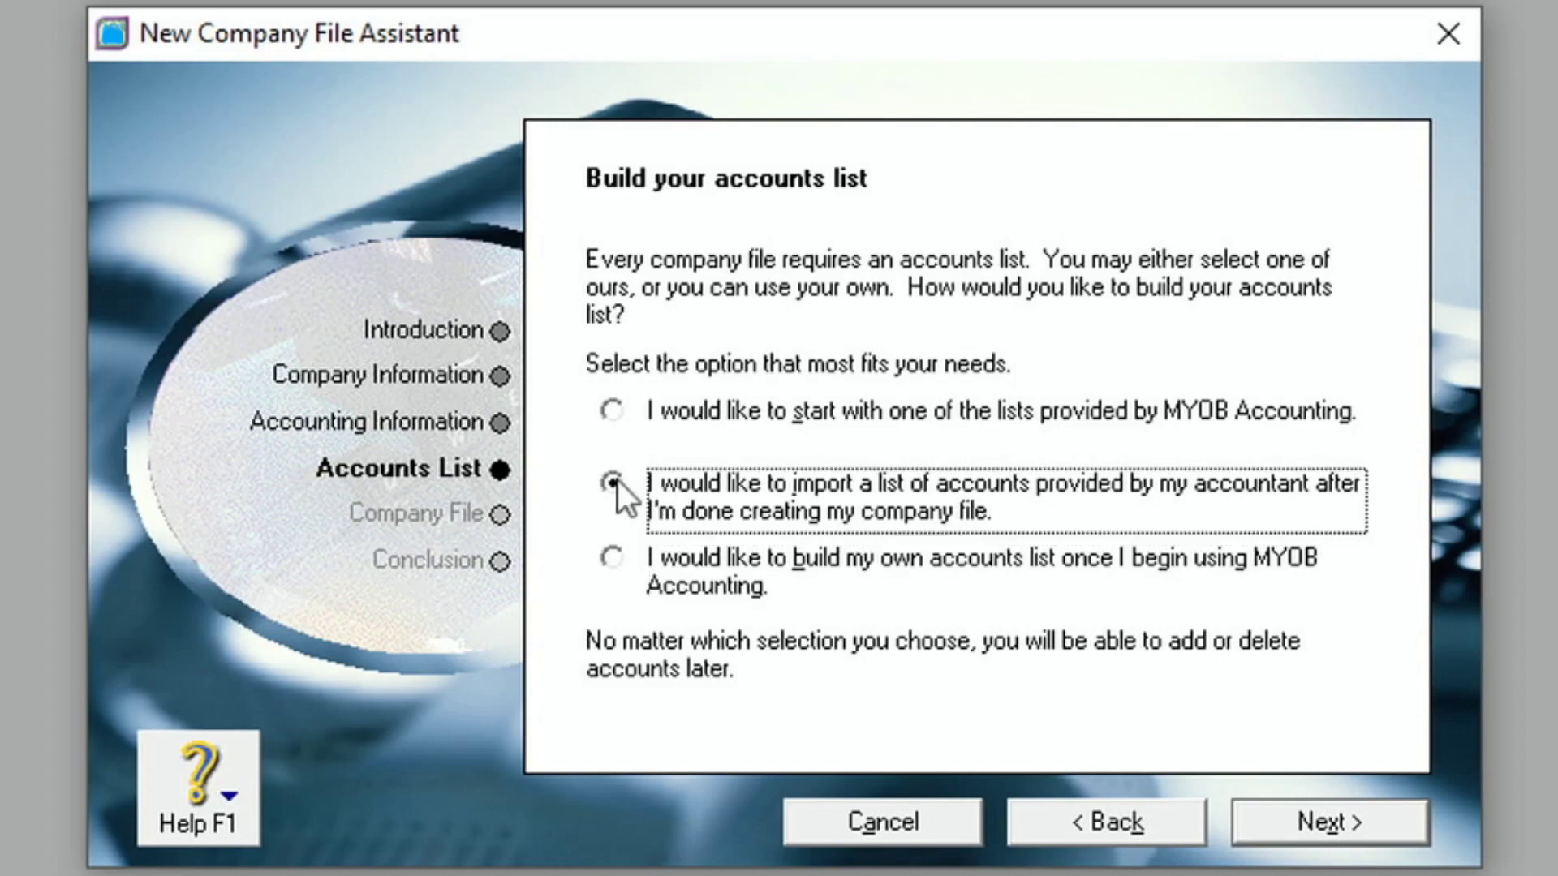
left_click(1307, 828)
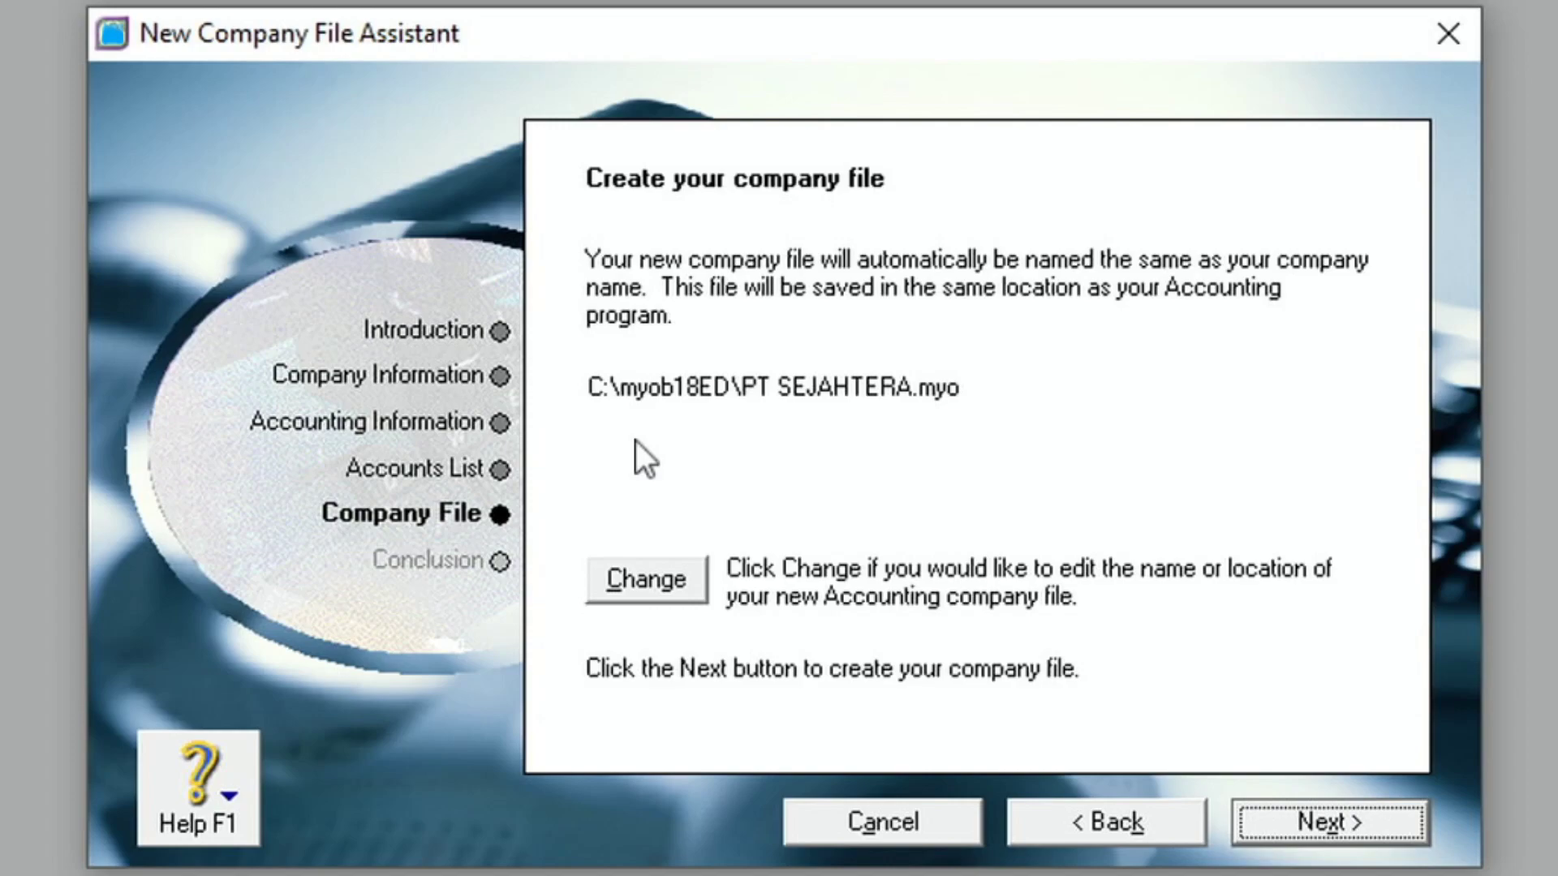
- Open the save dialog to change the company file's name and location
left_click(656, 586)
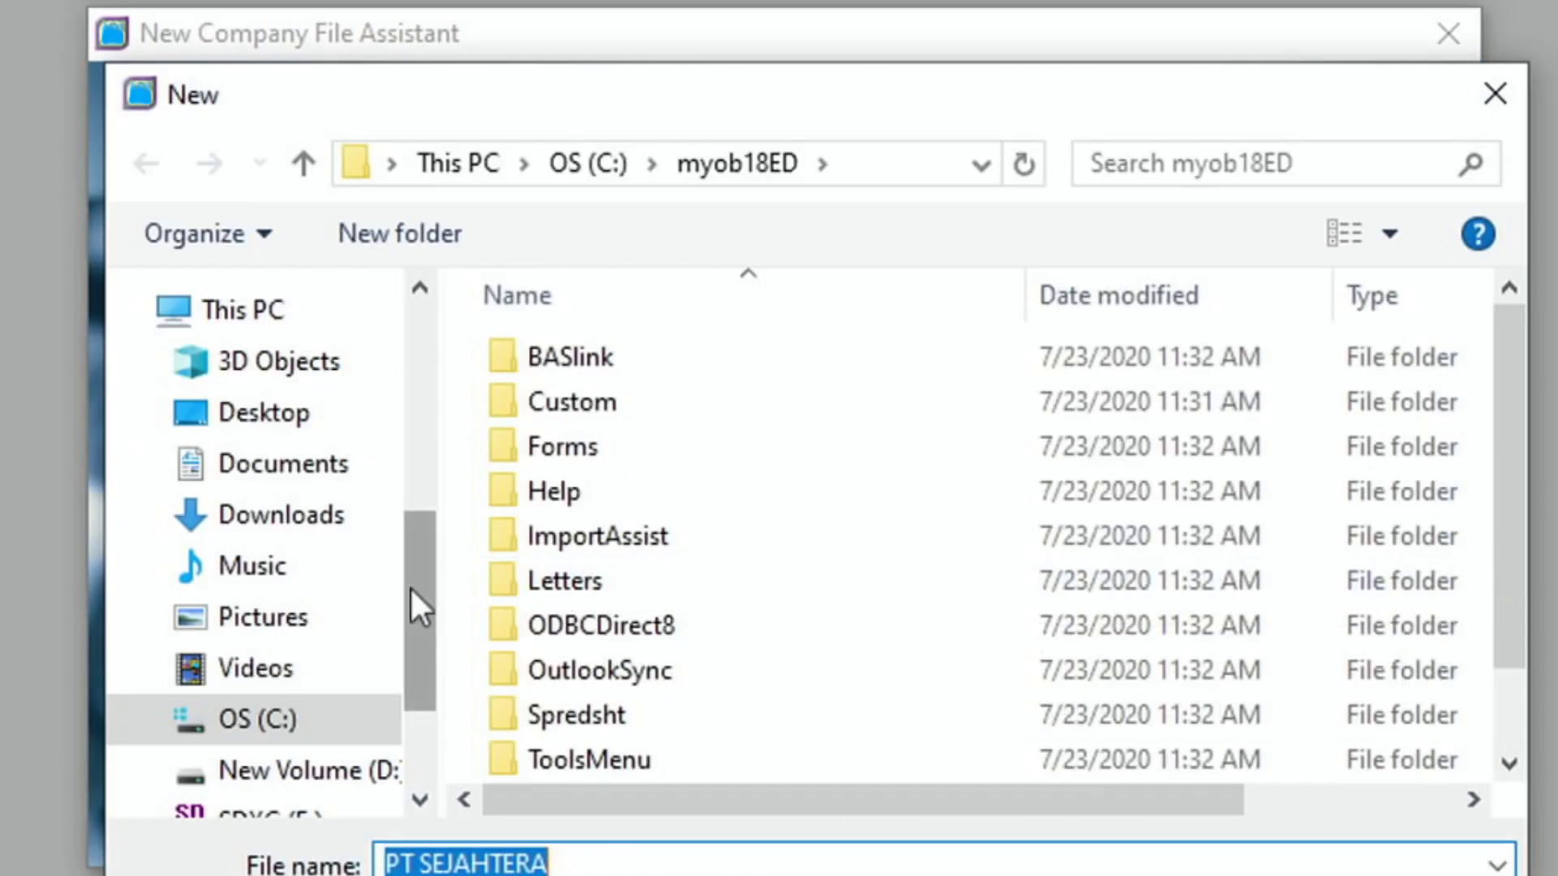
- Create a new folder named 'PT SEJAHTERA ALFAN' on drive D
left_click_drag(411, 591, 410, 627)
left_click(291, 659)
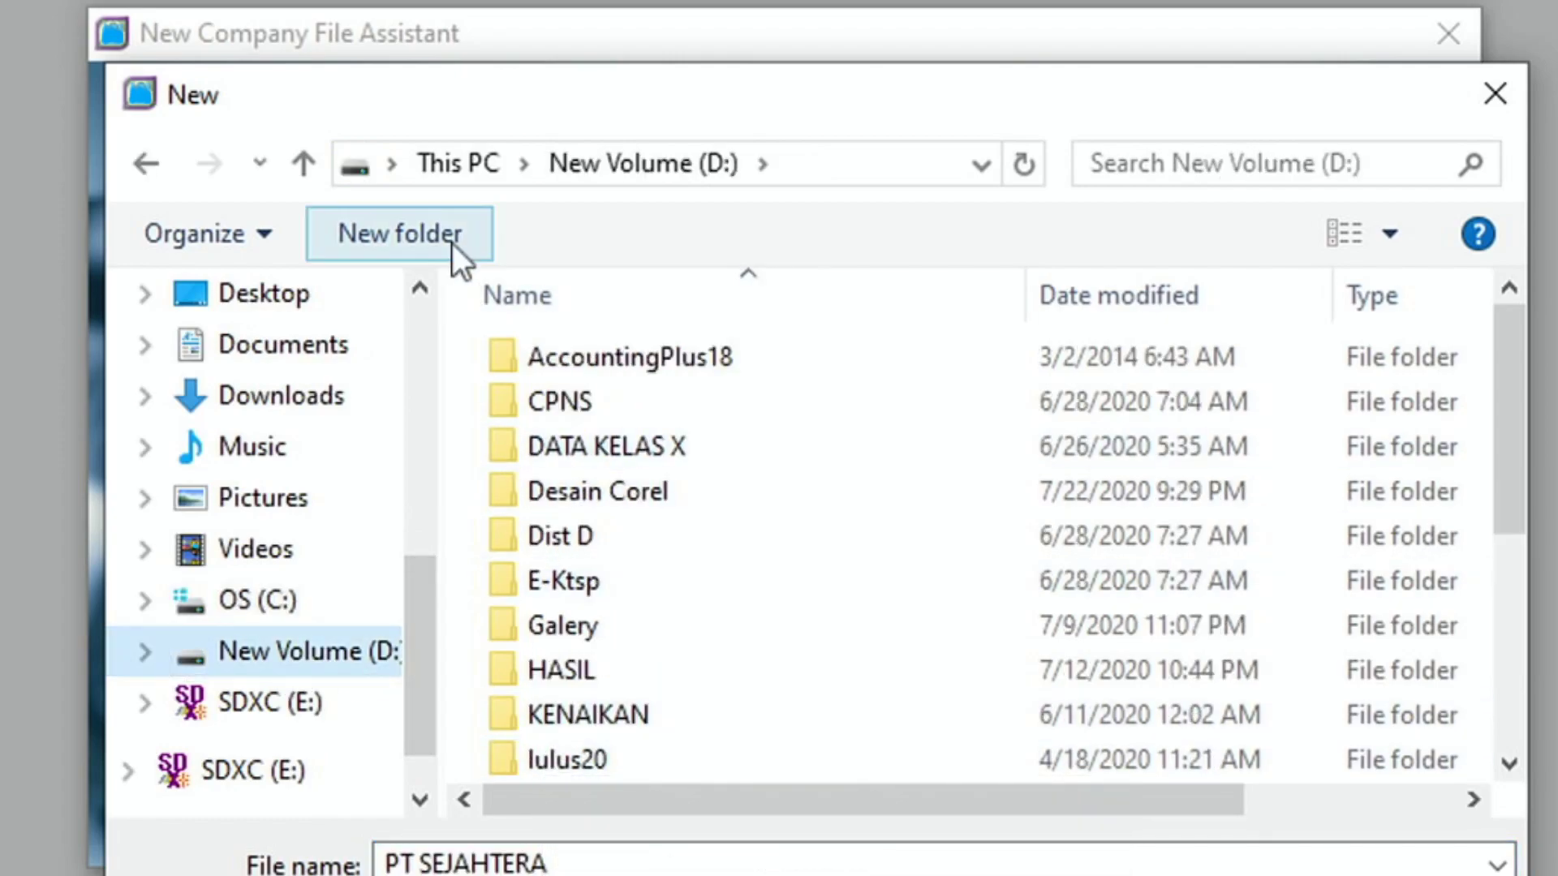
left_click(430, 237)
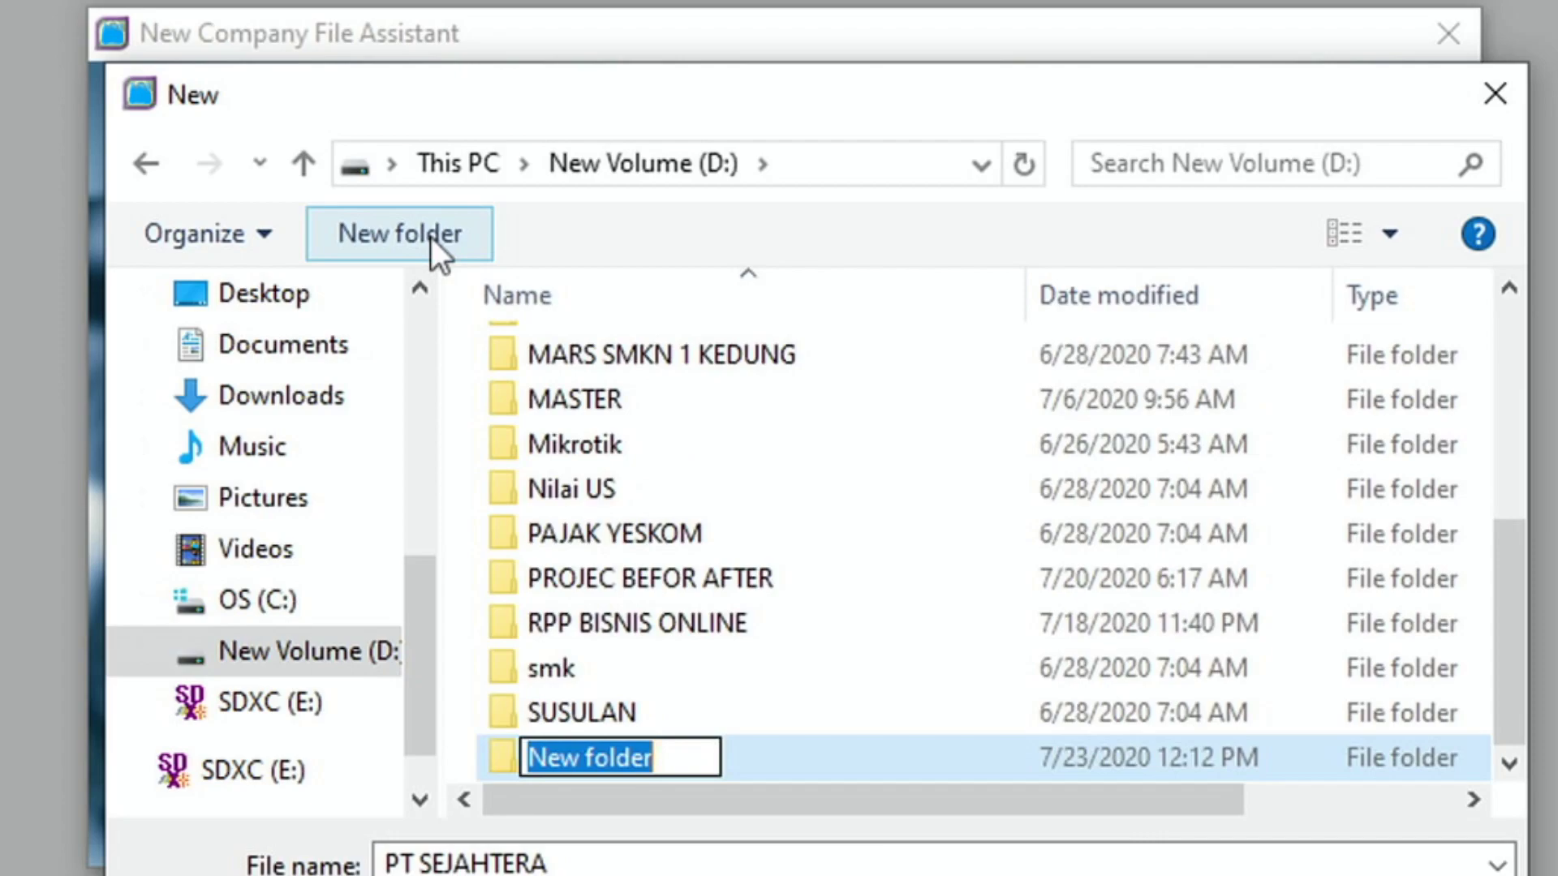
type("PT")
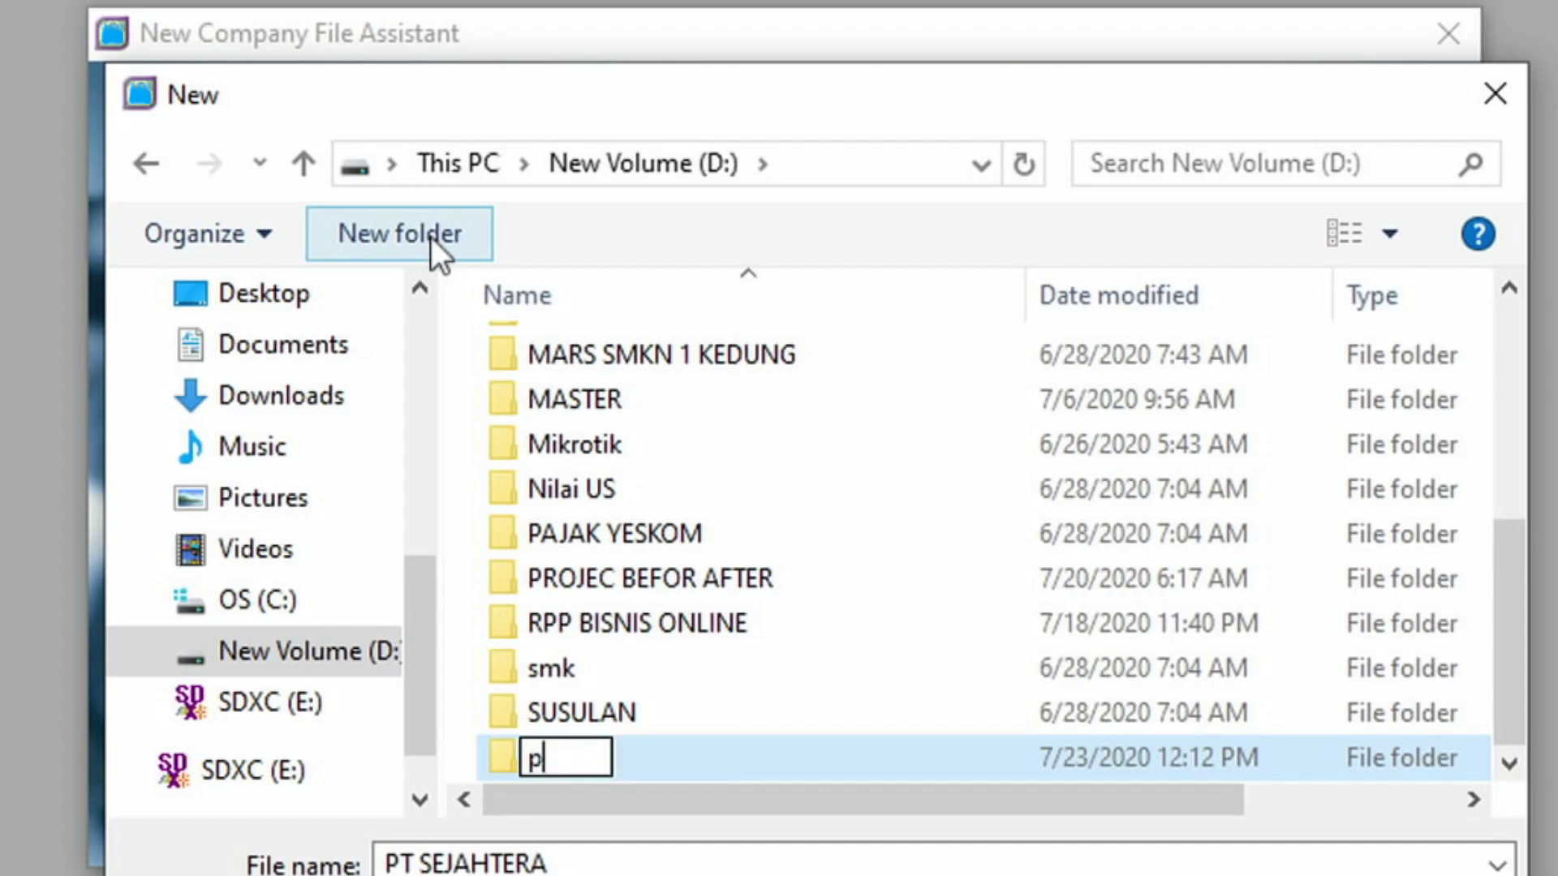
key("BackSpace")
key("BackSpace")
type("PT SE")
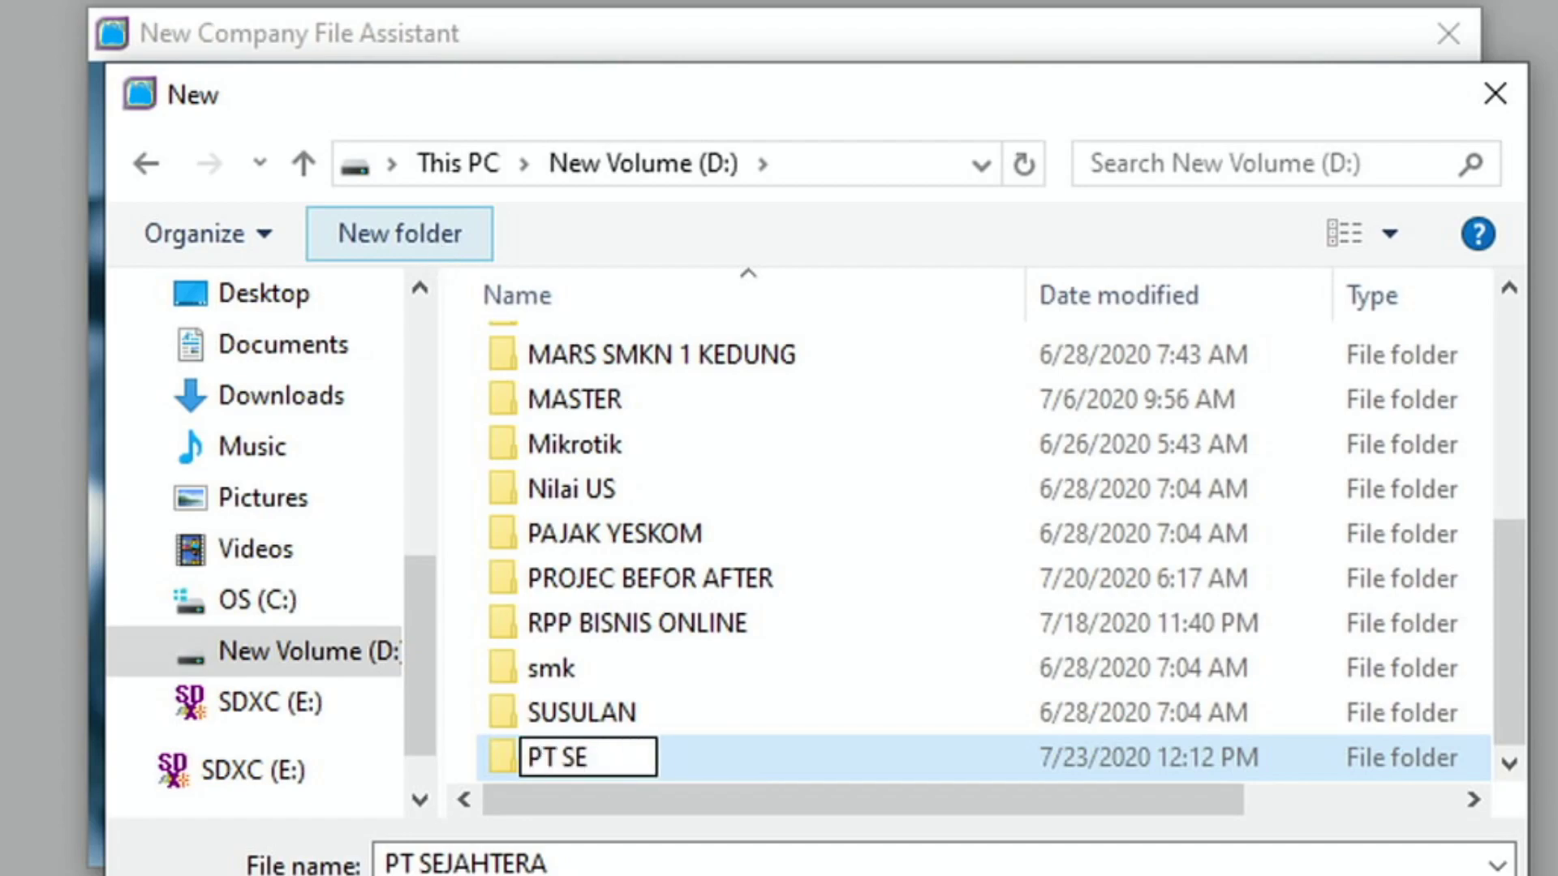
type("JAHTERA ")
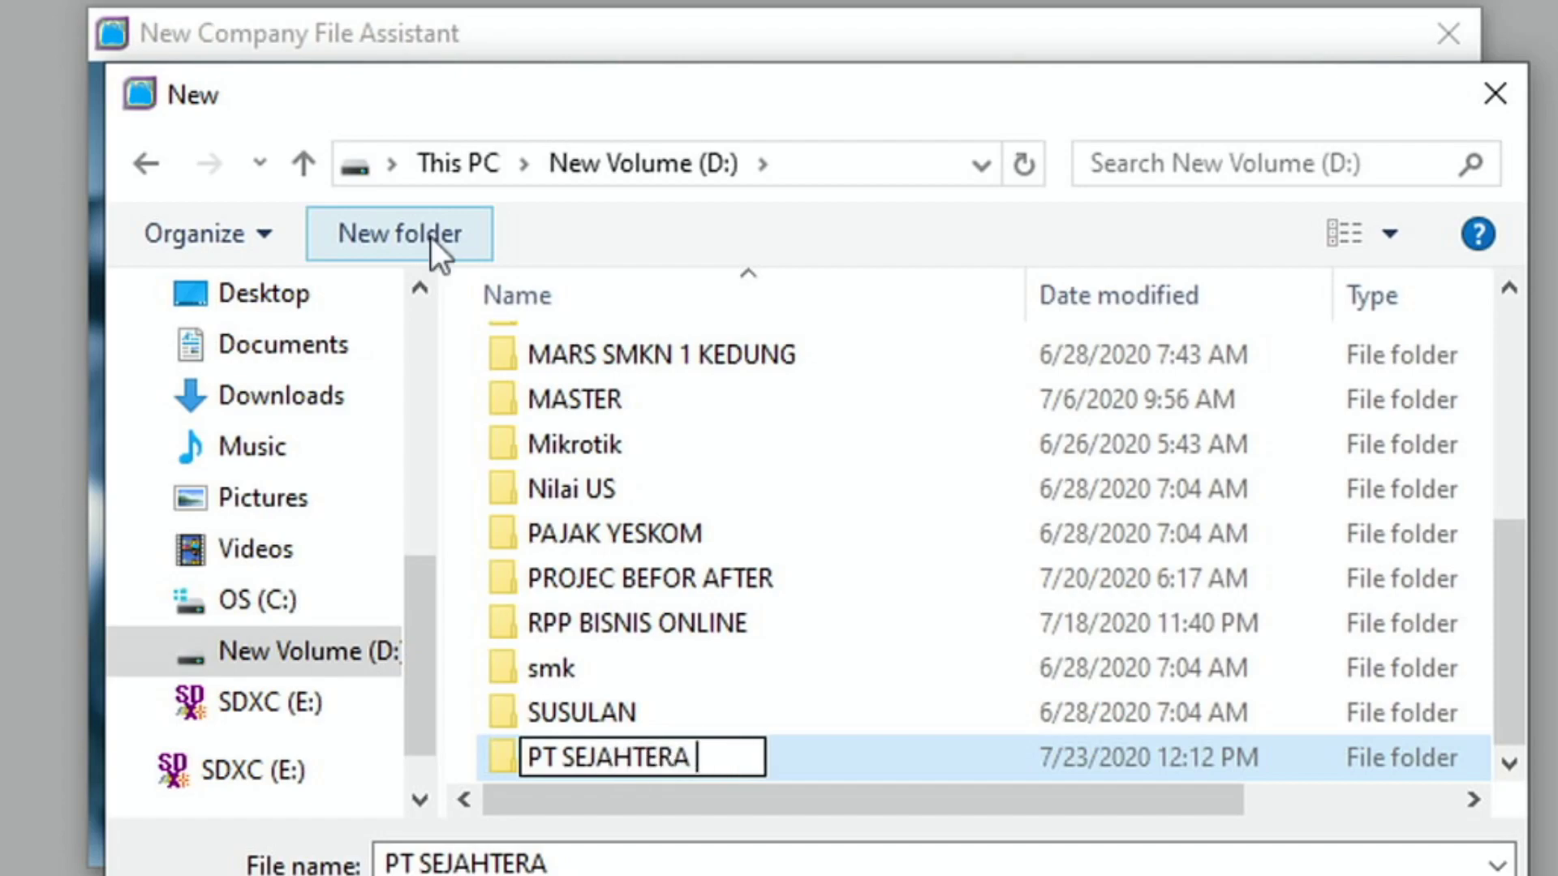
type("A")
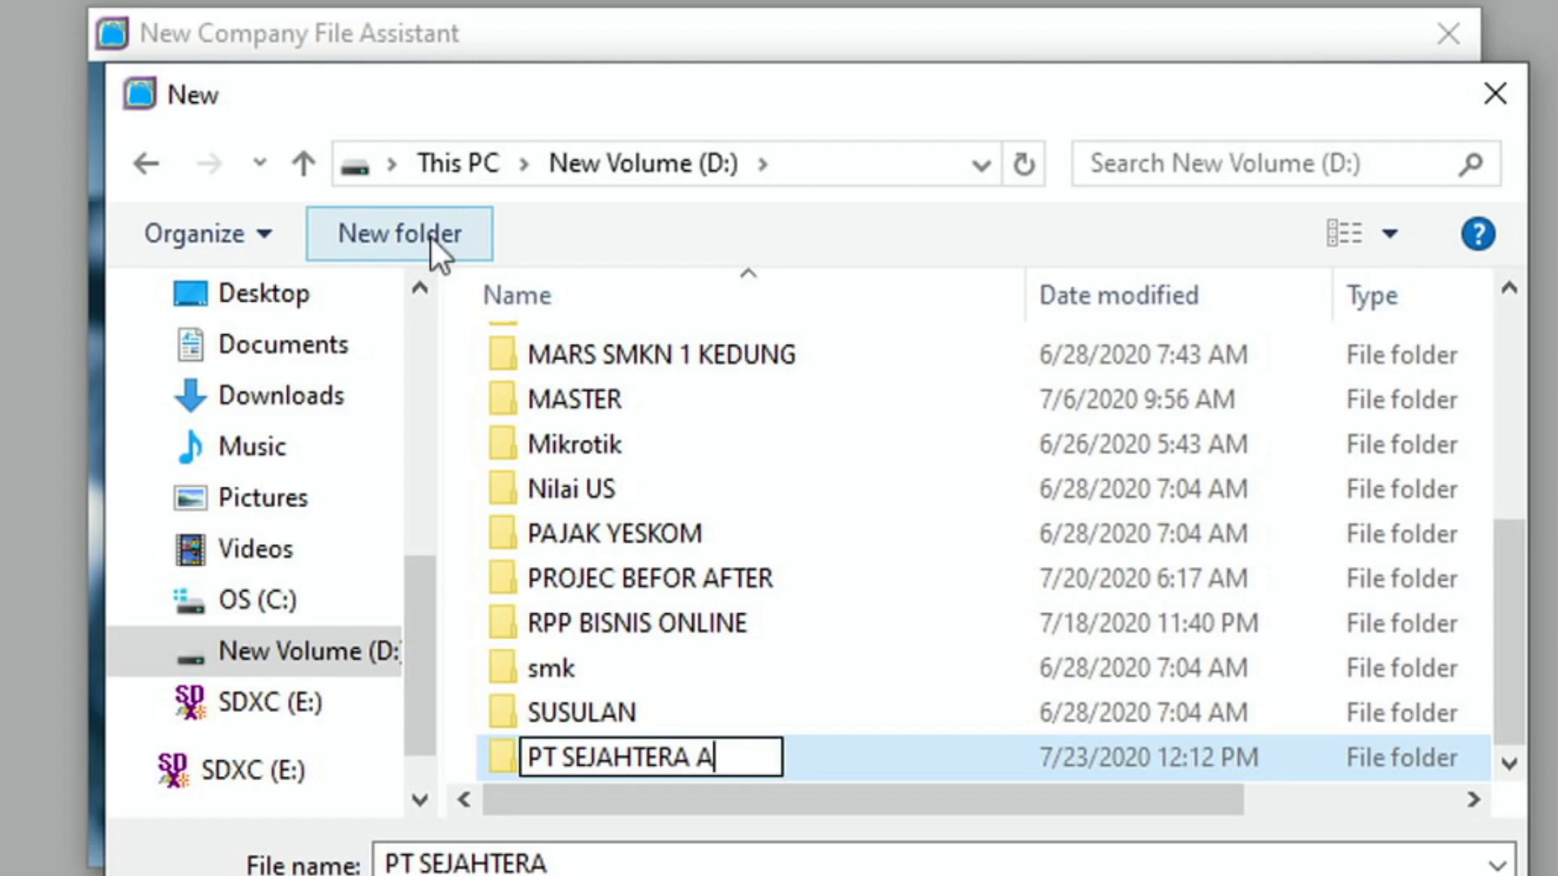
type("LFAN")
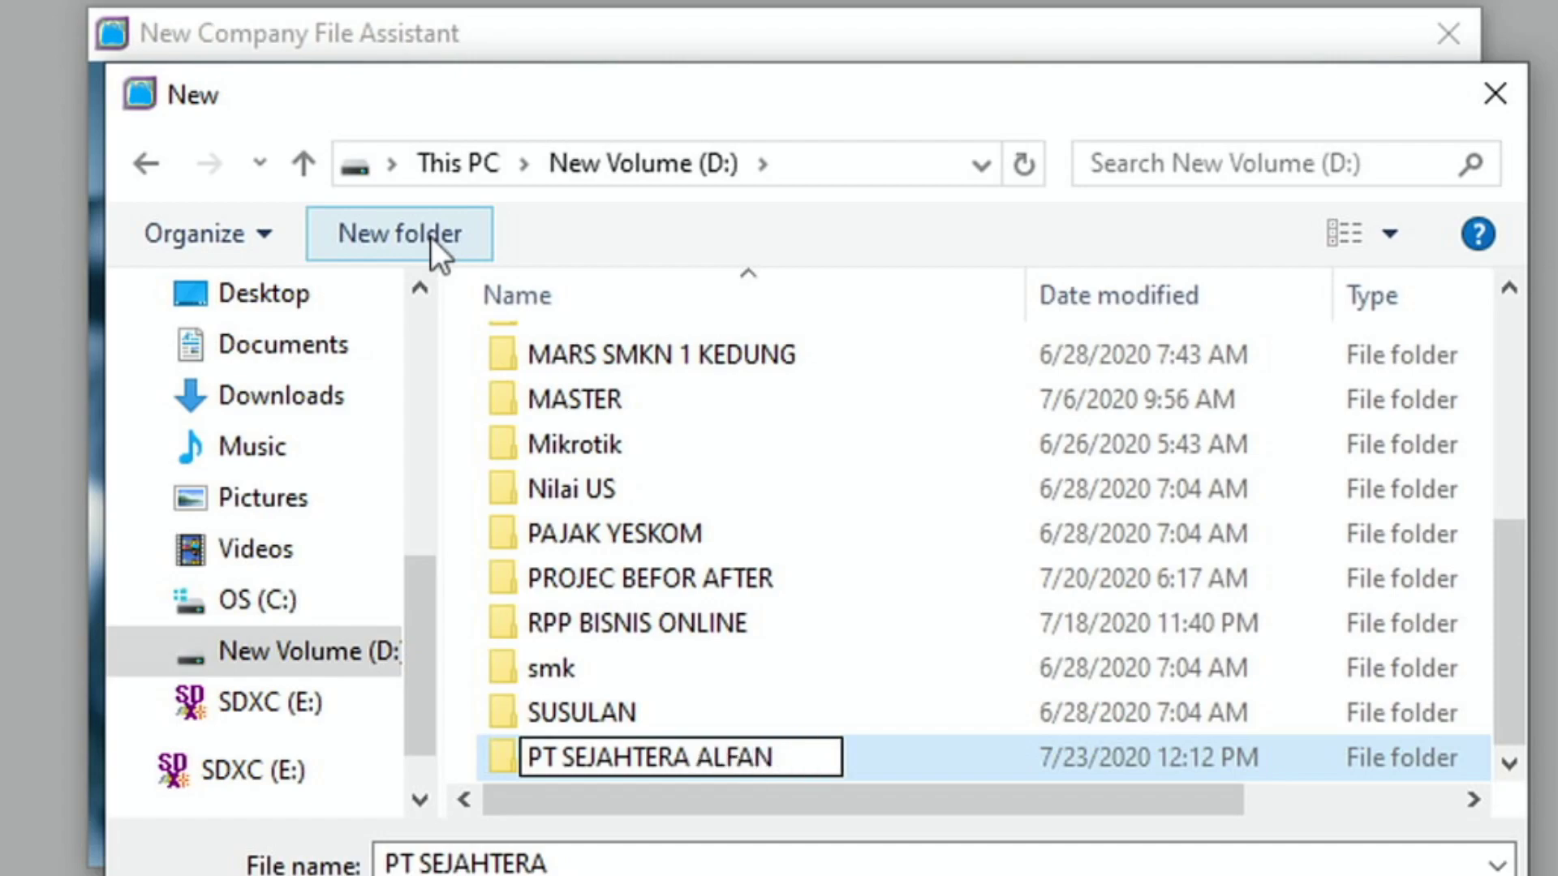
left_click(713, 858)
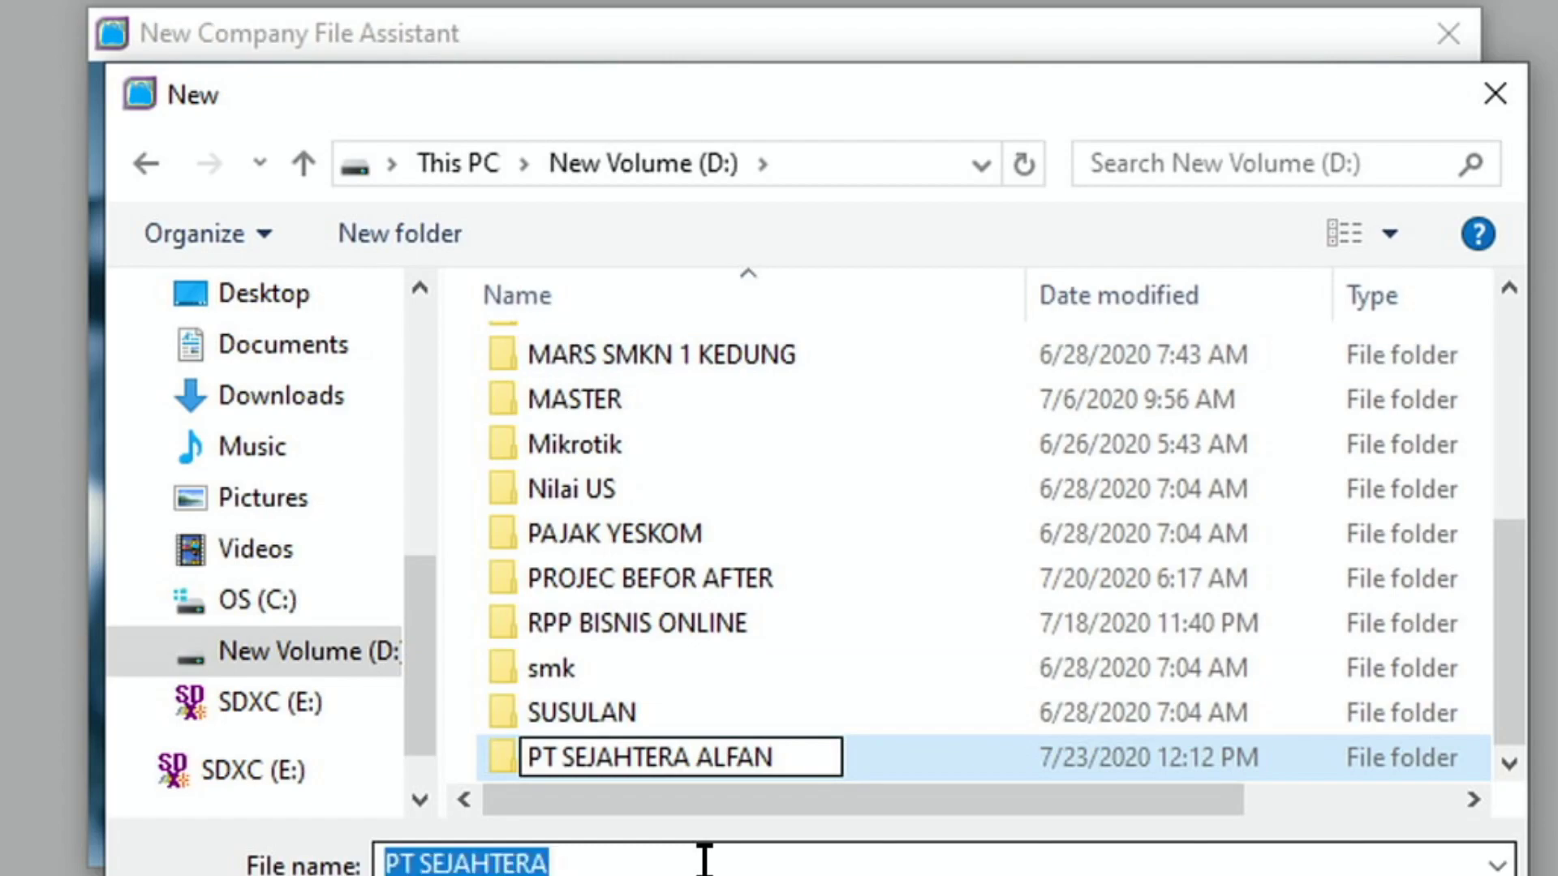
- Save the company file as 'PT SEJAHTERA ALFAN' inside the new PT SEJAHTERA ALFAN folder
left_click(714, 754)
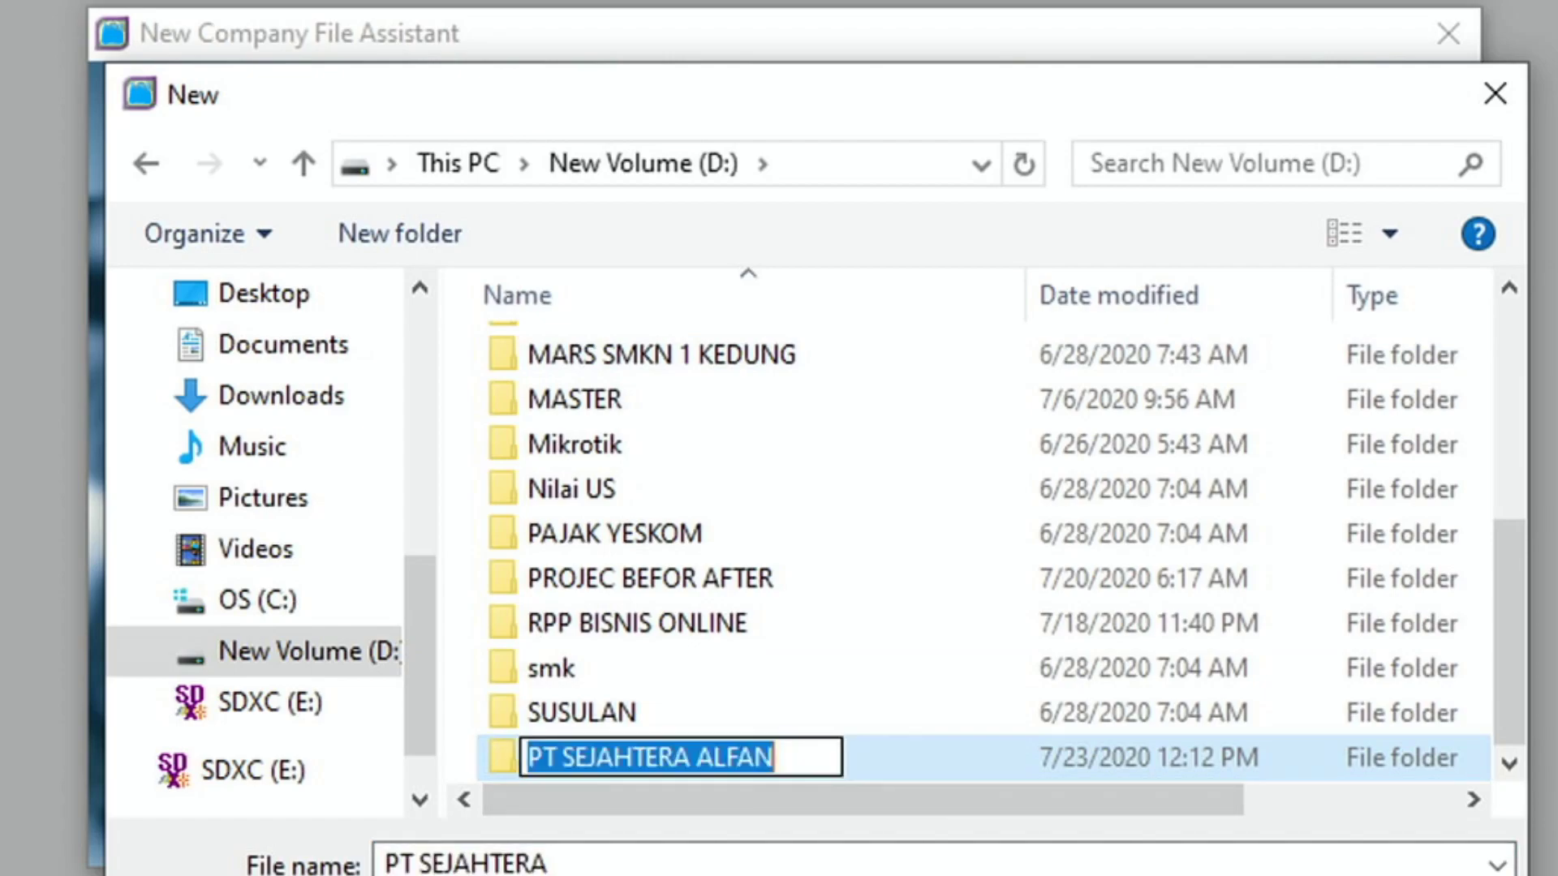
double_click(983, 758)
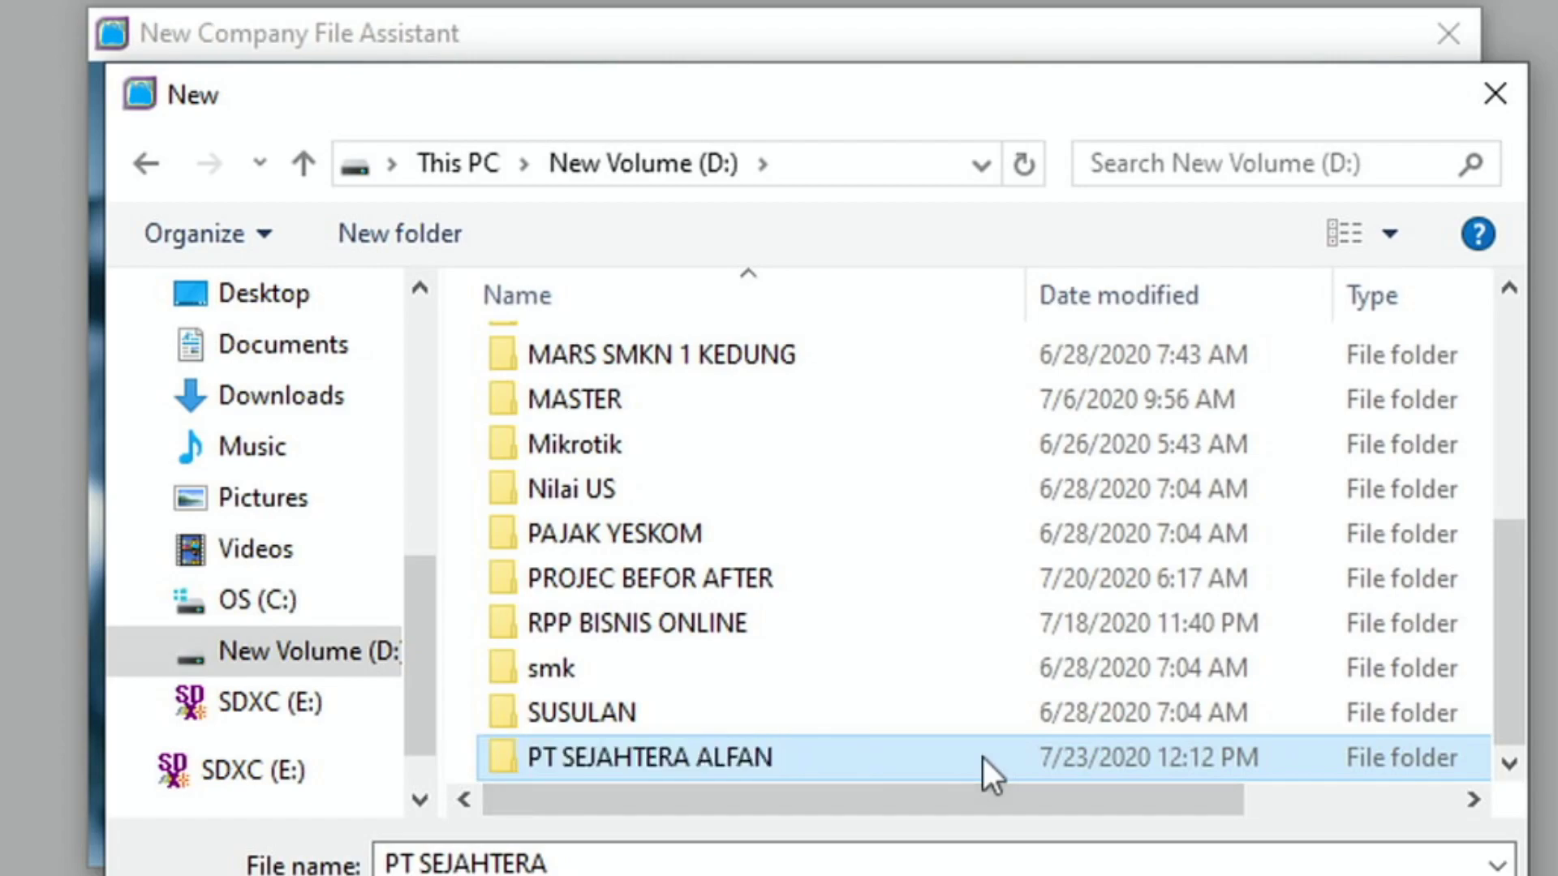
left_click(604, 861)
left_click(604, 860)
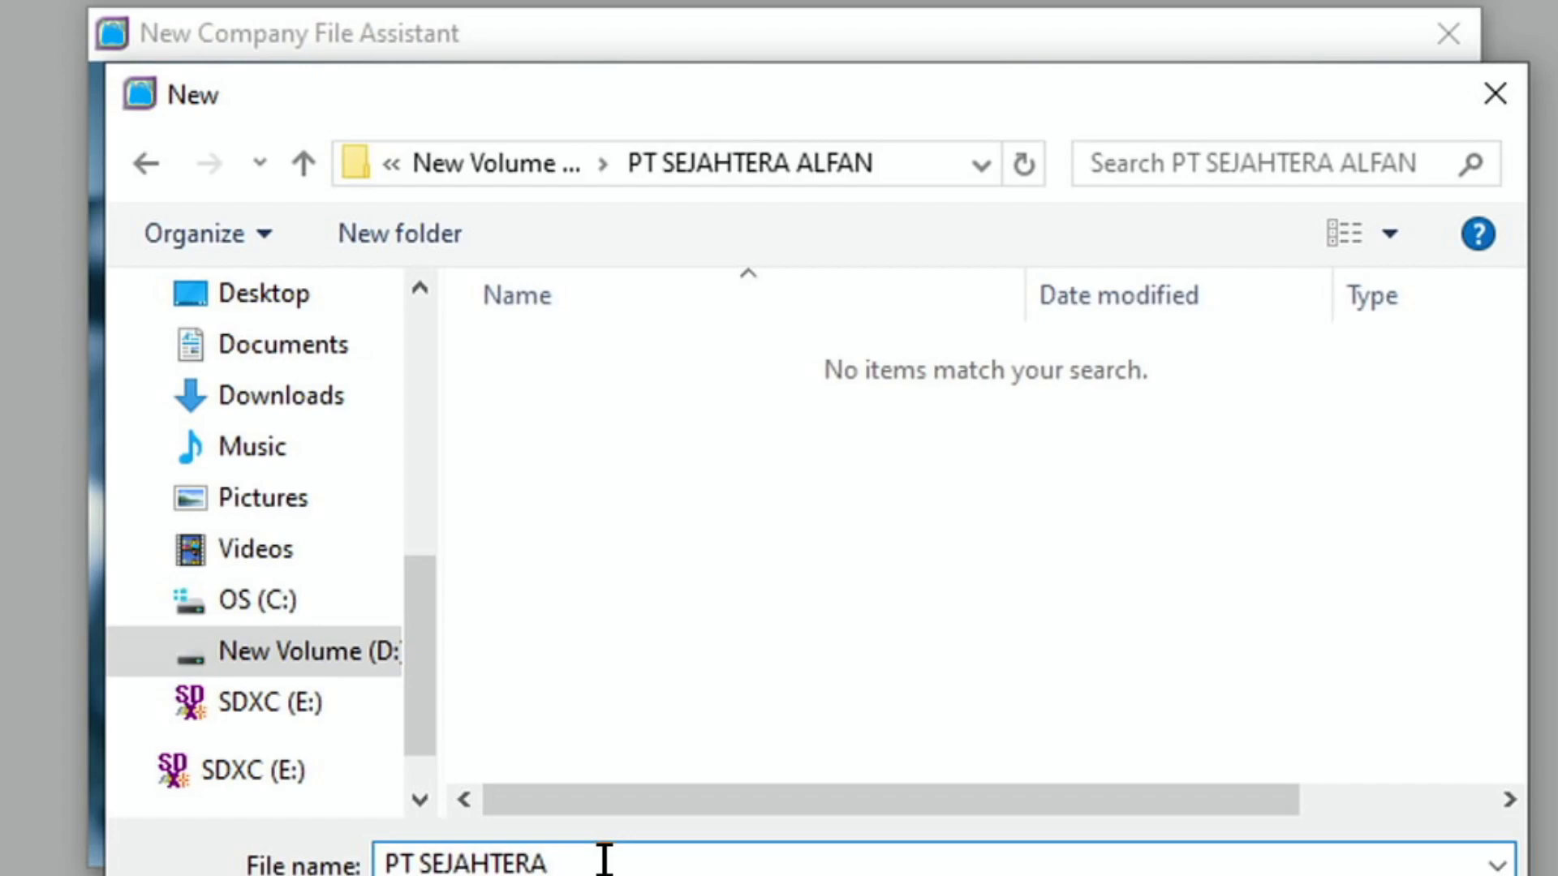
type("ALFA")
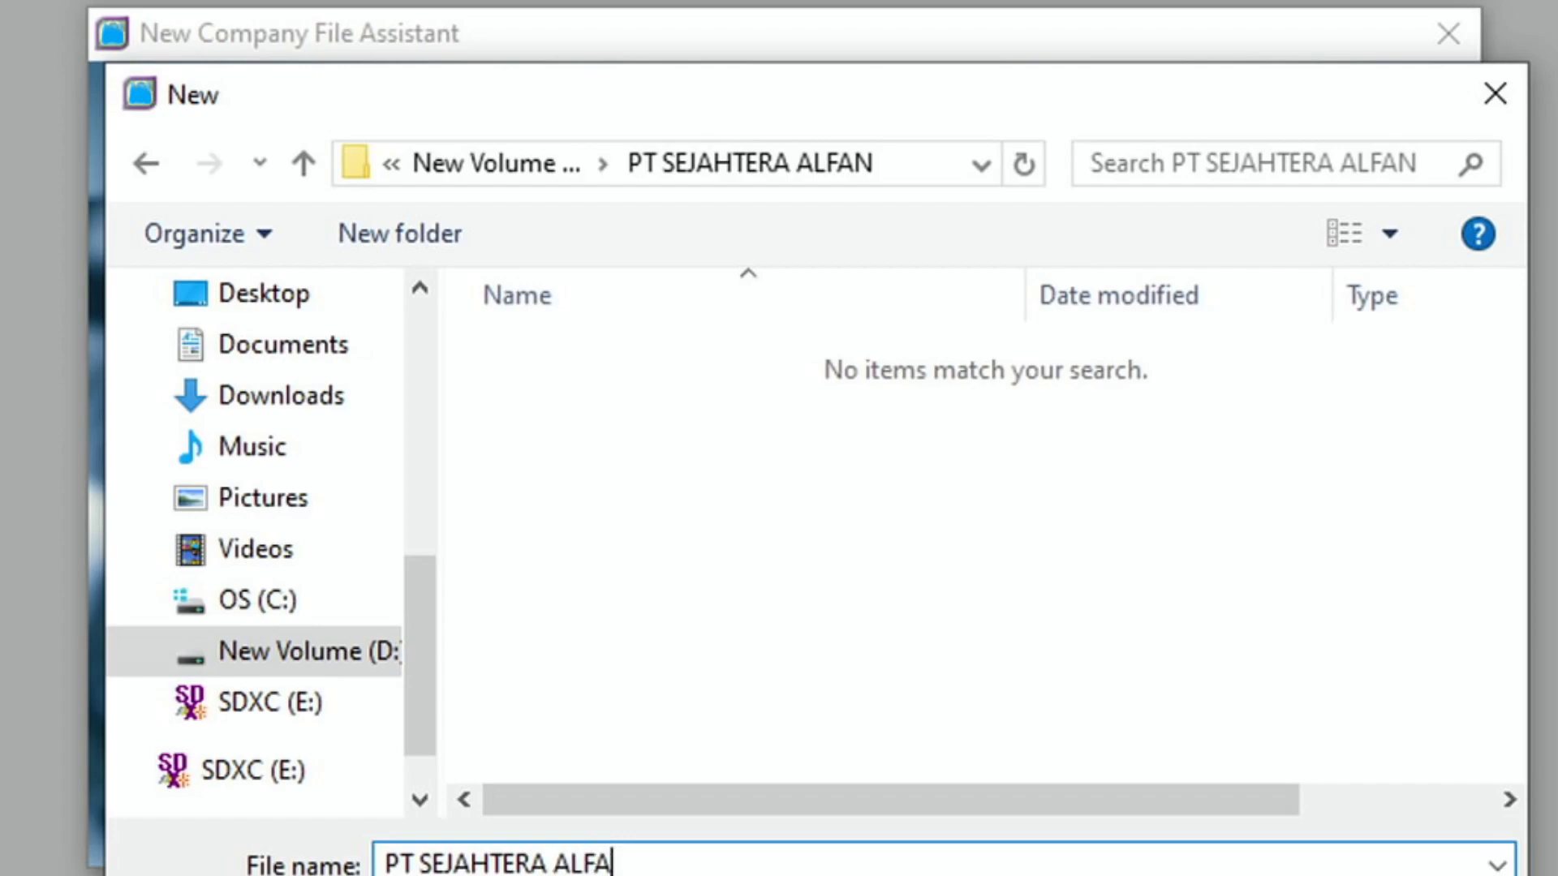
type("N")
key("Return")
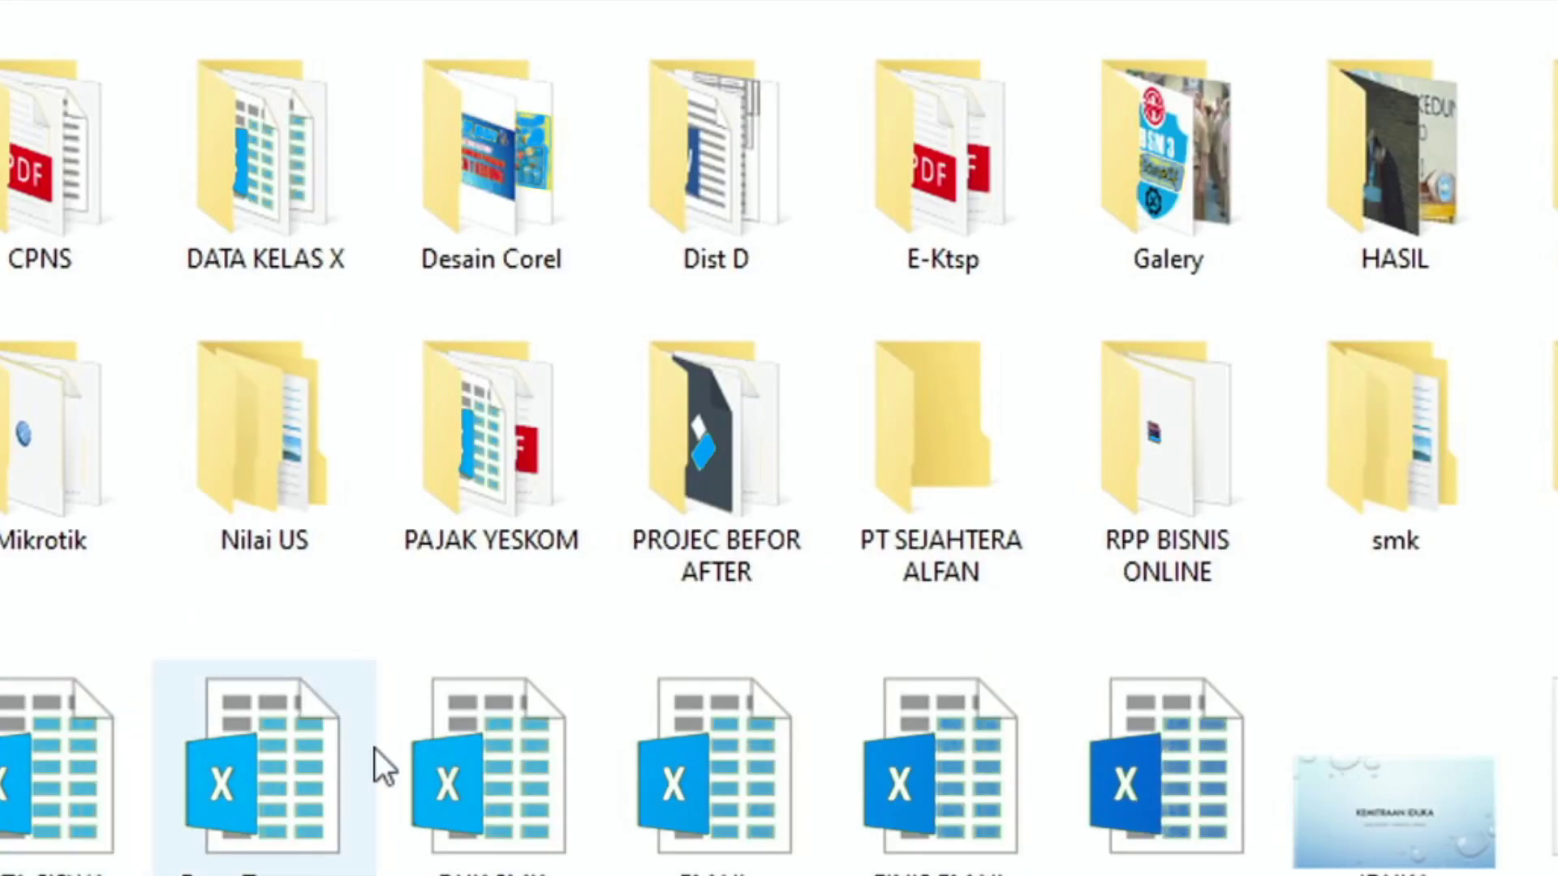
double_click(951, 436)
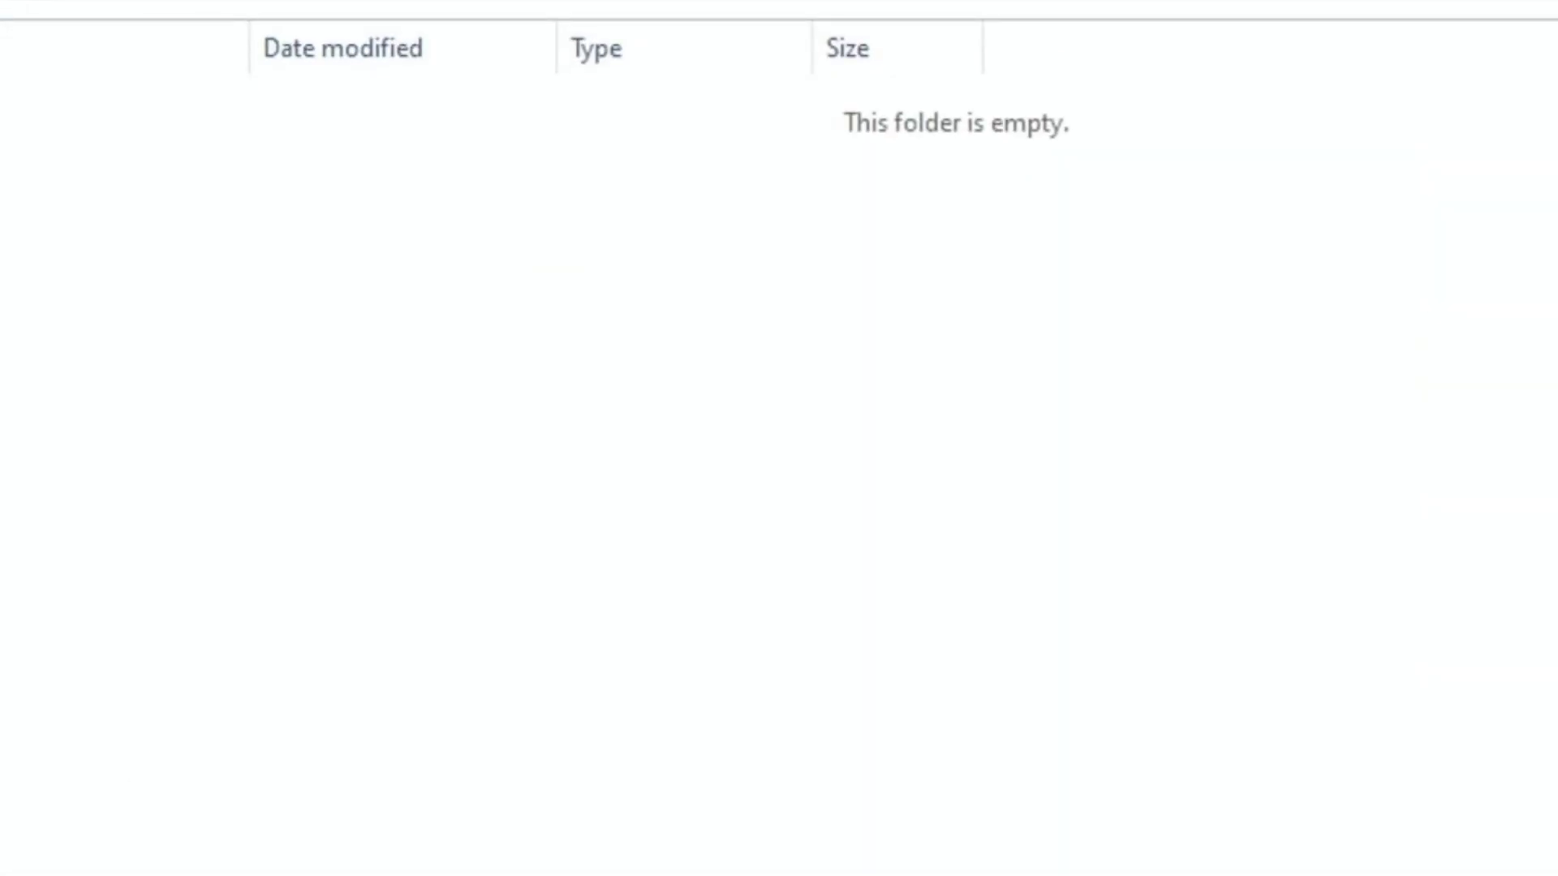
key("alt+Left")
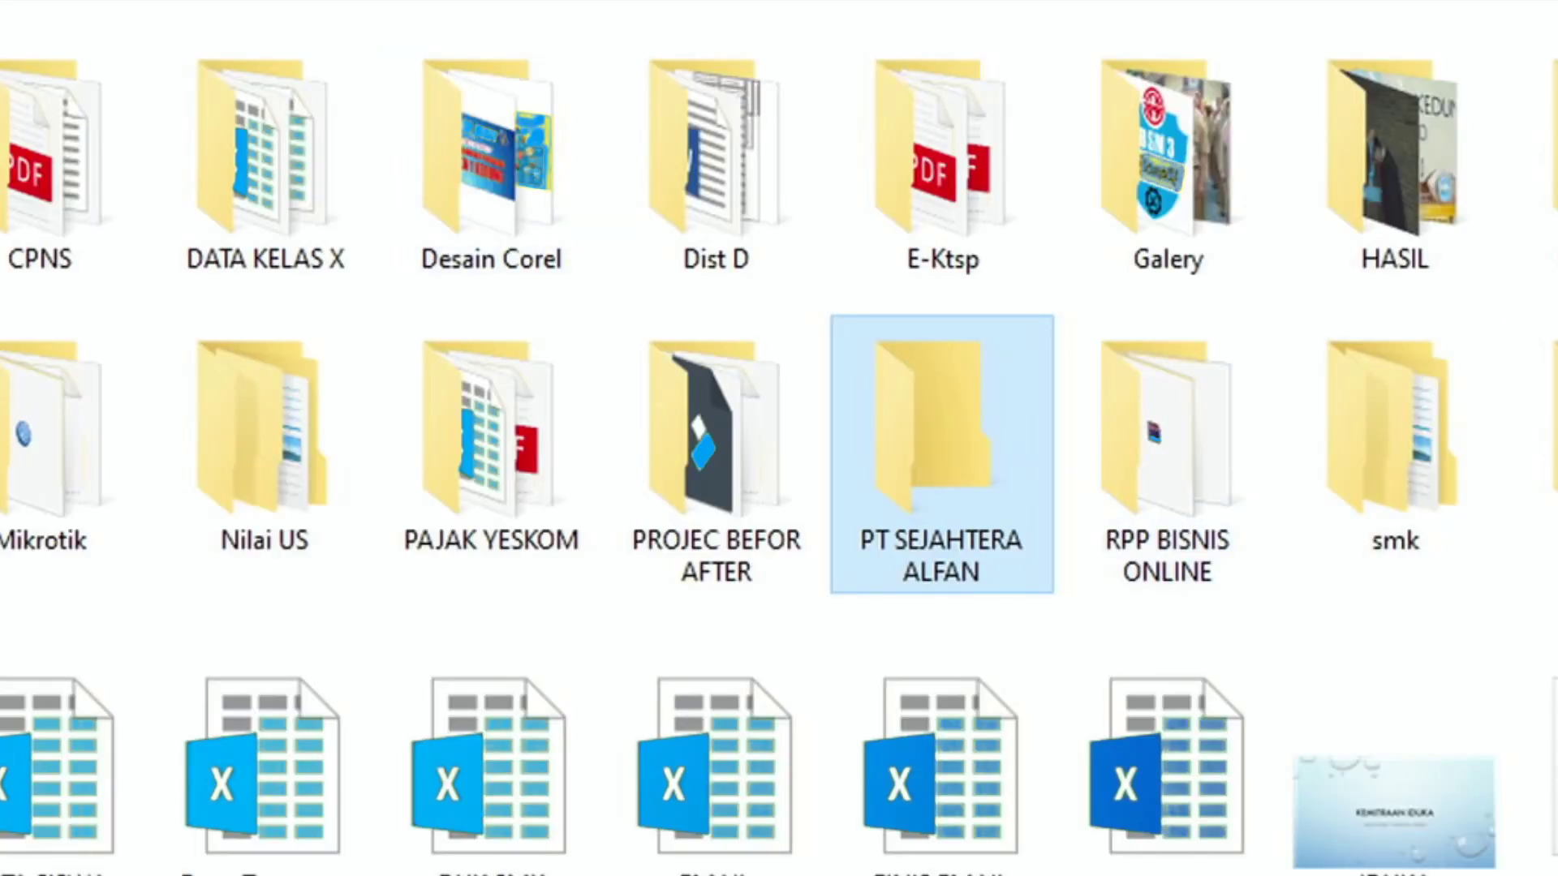
scroll(779, 447, "down", 2)
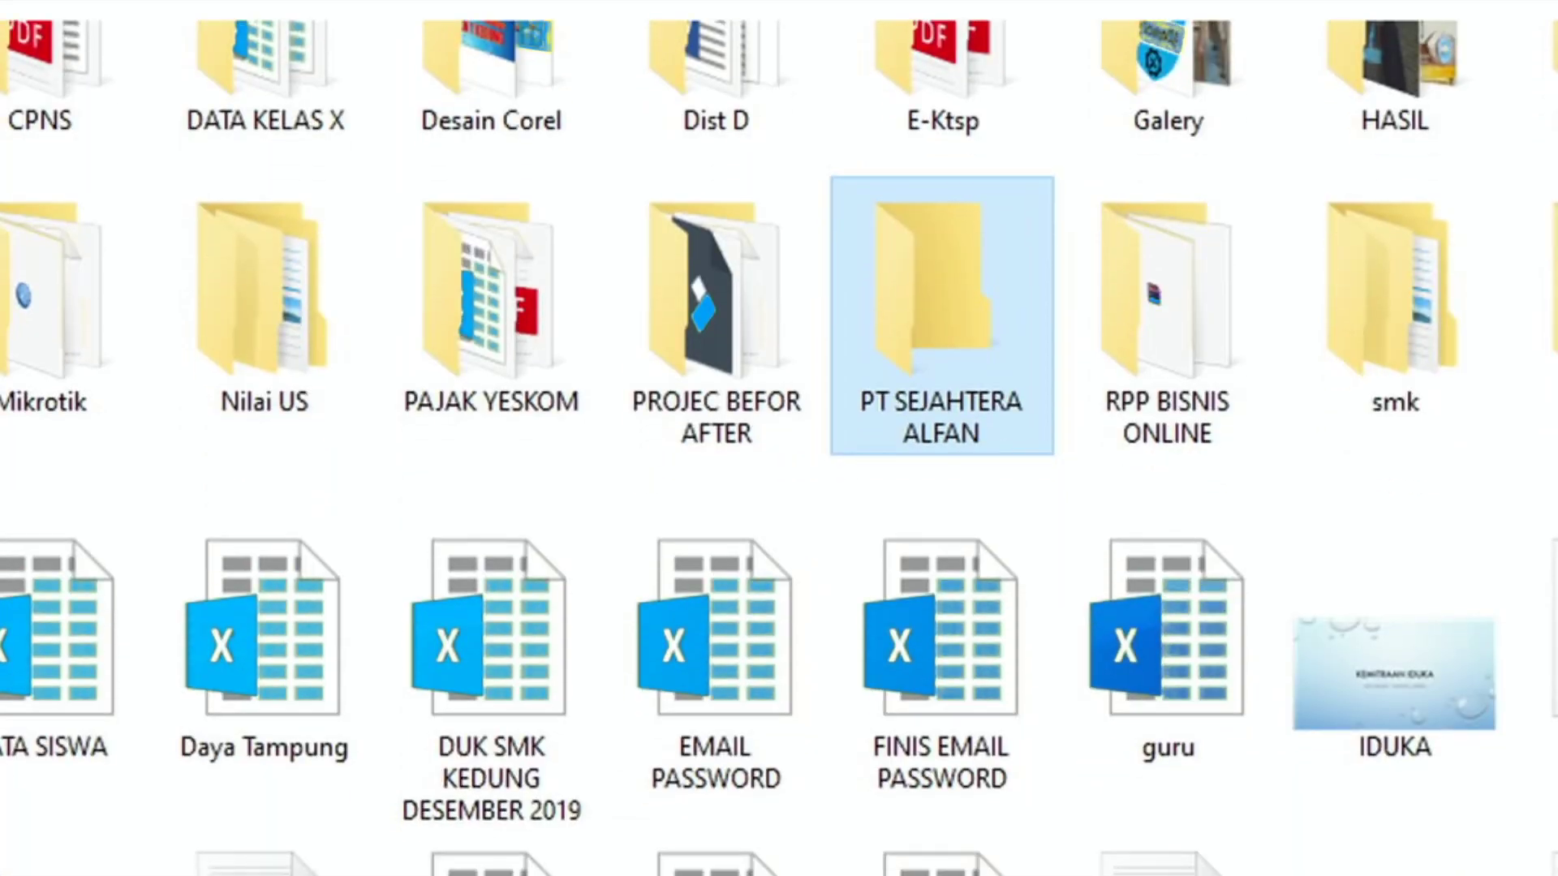
scroll(779, 446, "up", 1)
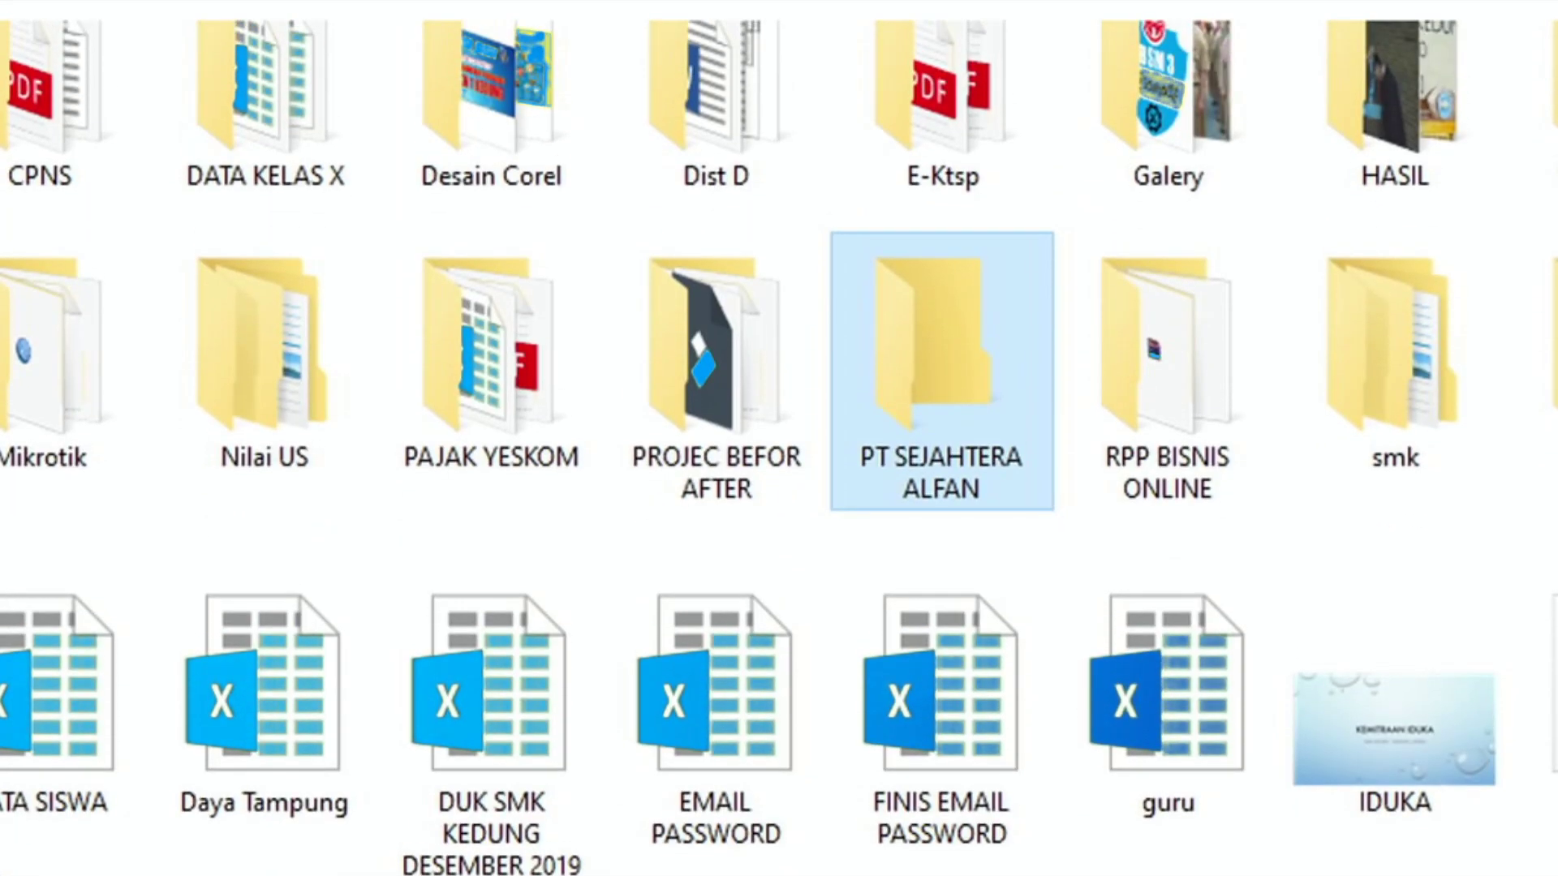
double_click(958, 375)
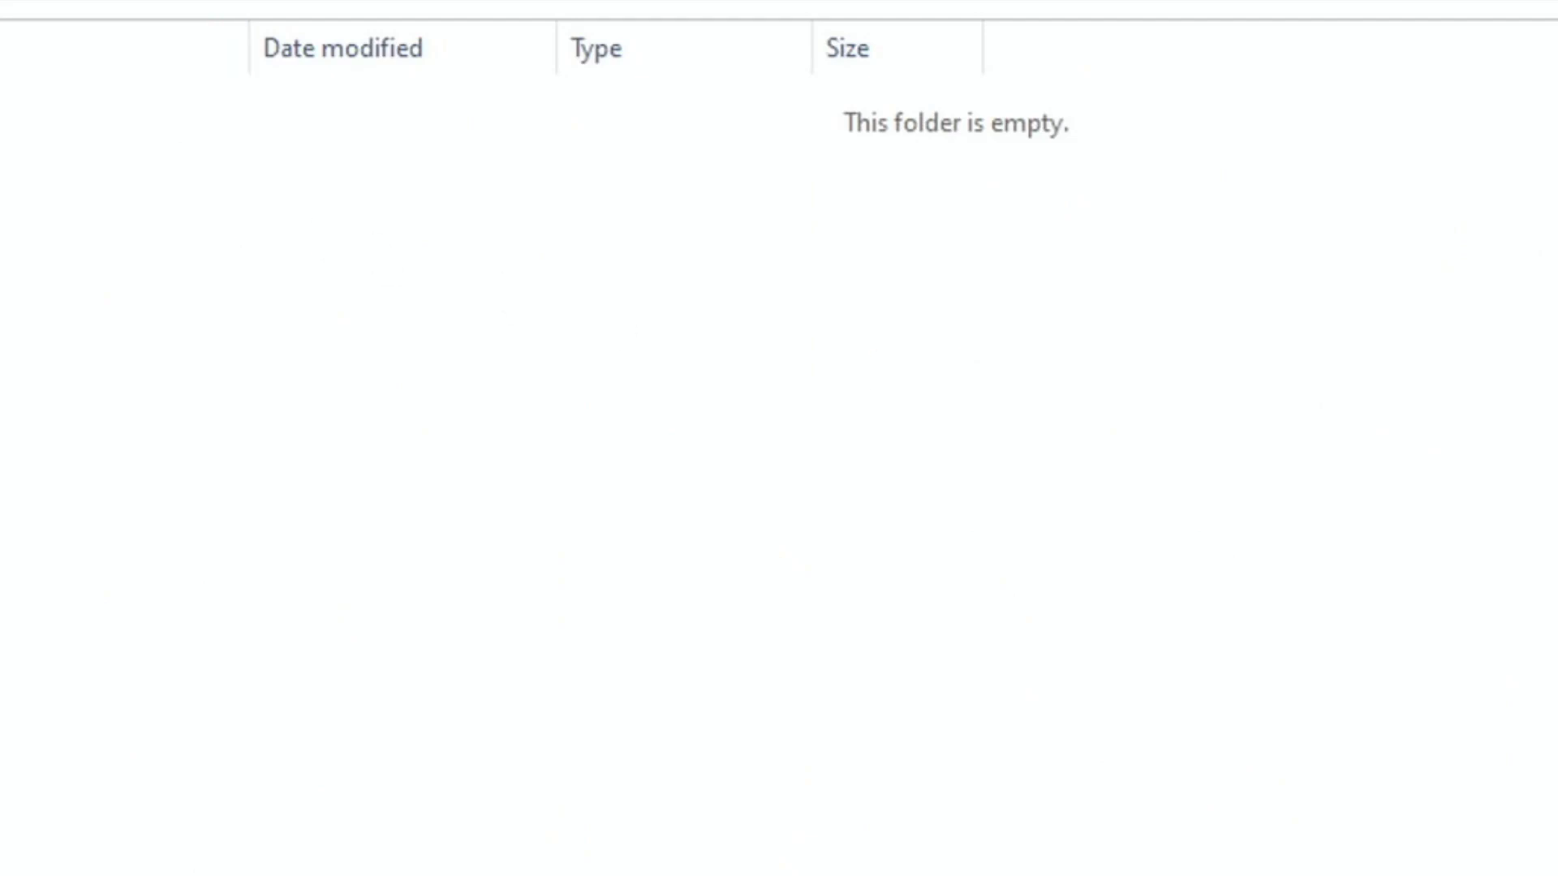
key("alt+Left")
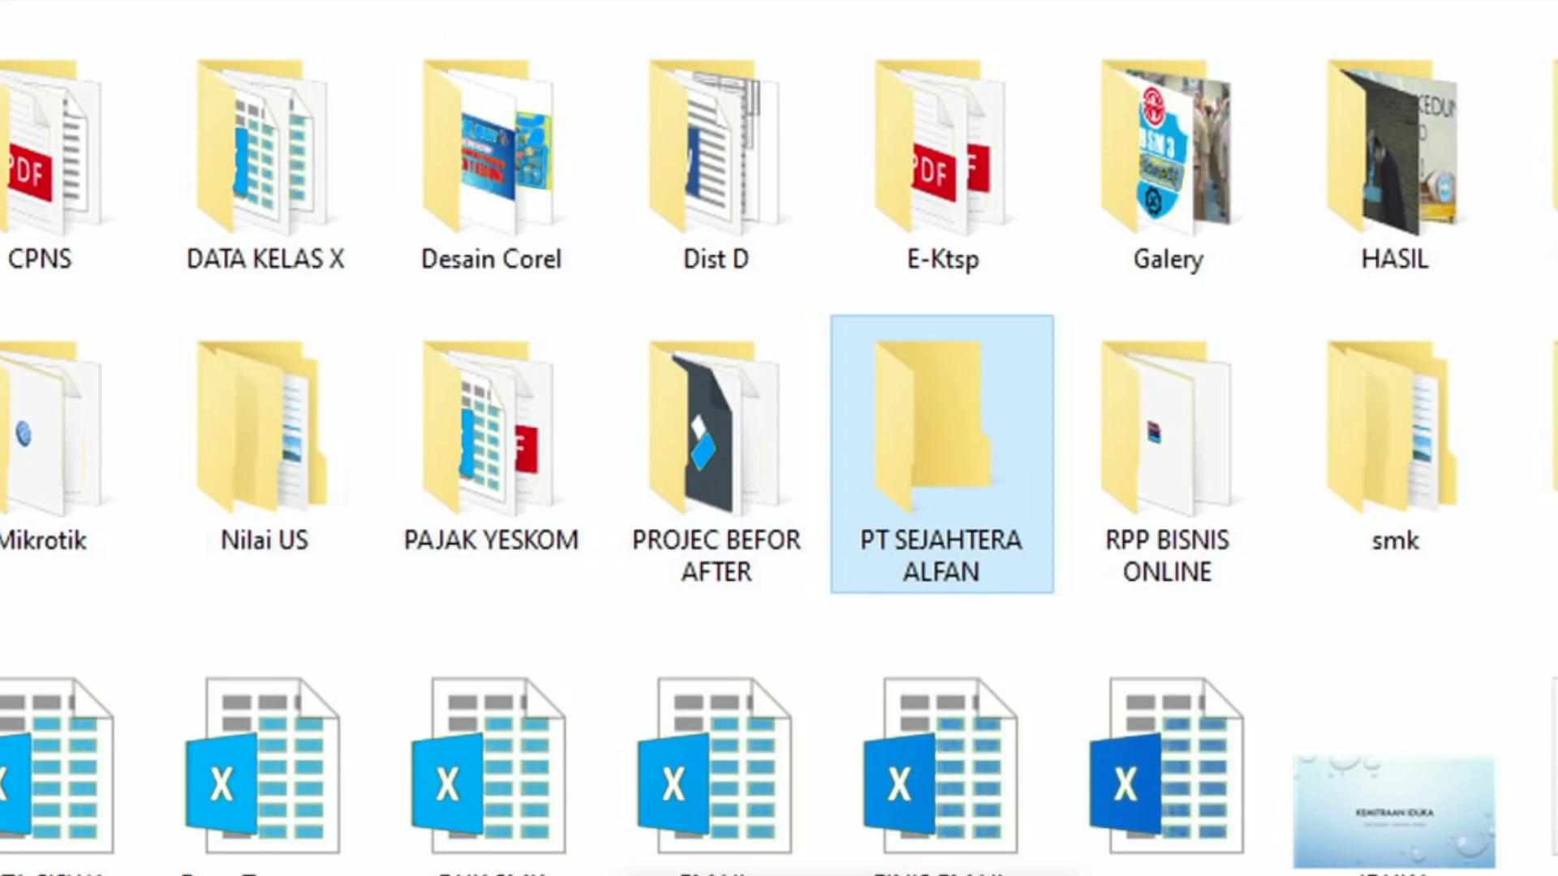
key("alt+Tab")
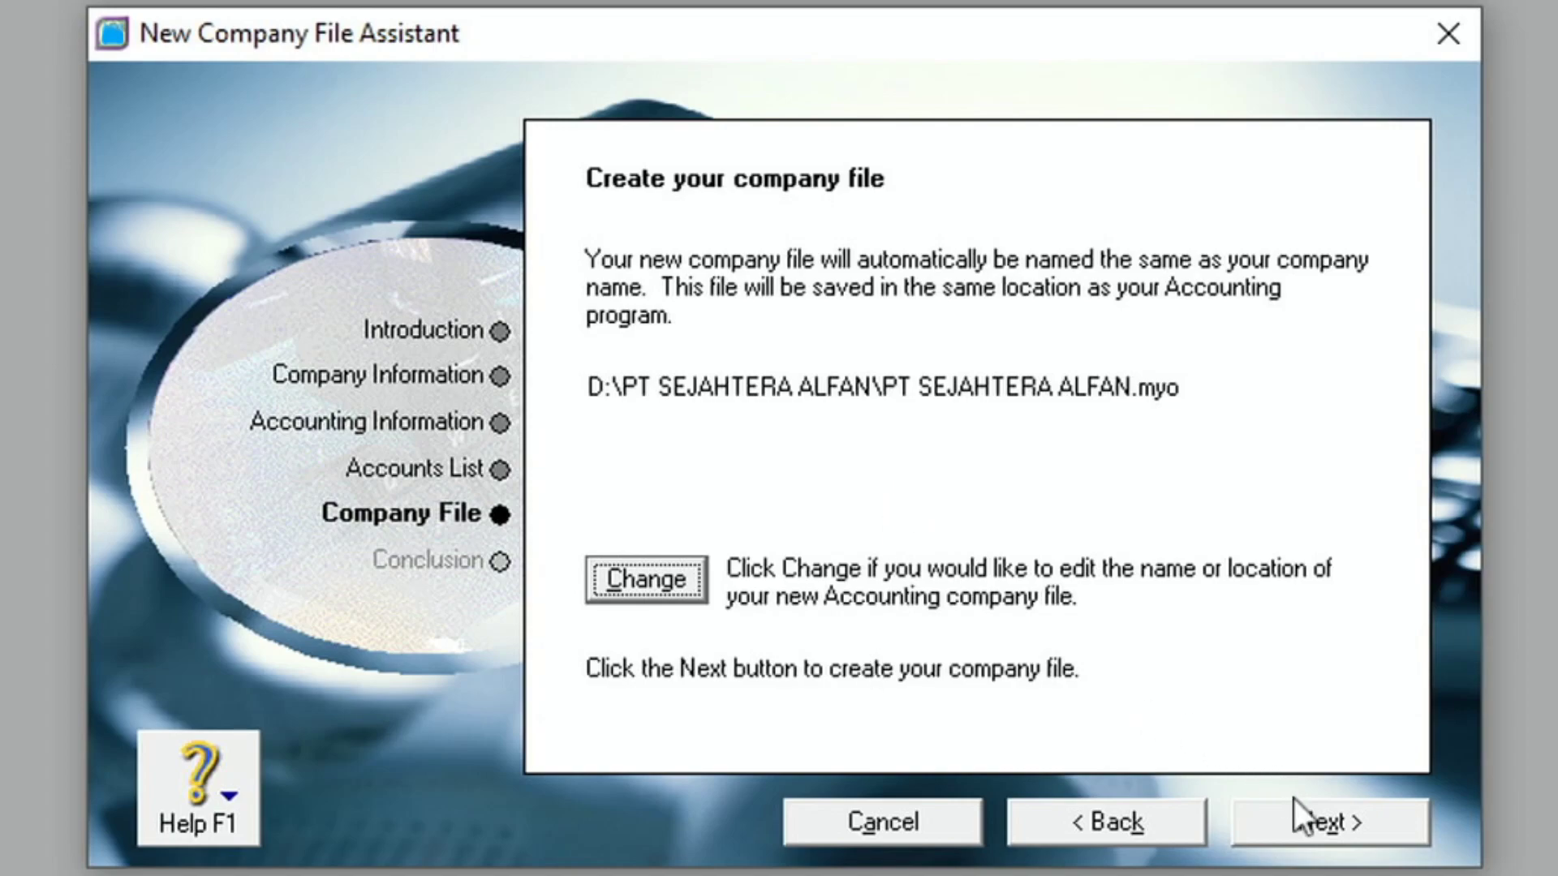
- Create the company file D:\PT SEJAHTERA ALFAN\PT SEJAHTERA ALFAN.myo to reach the Conclusion page
left_click(1303, 821)
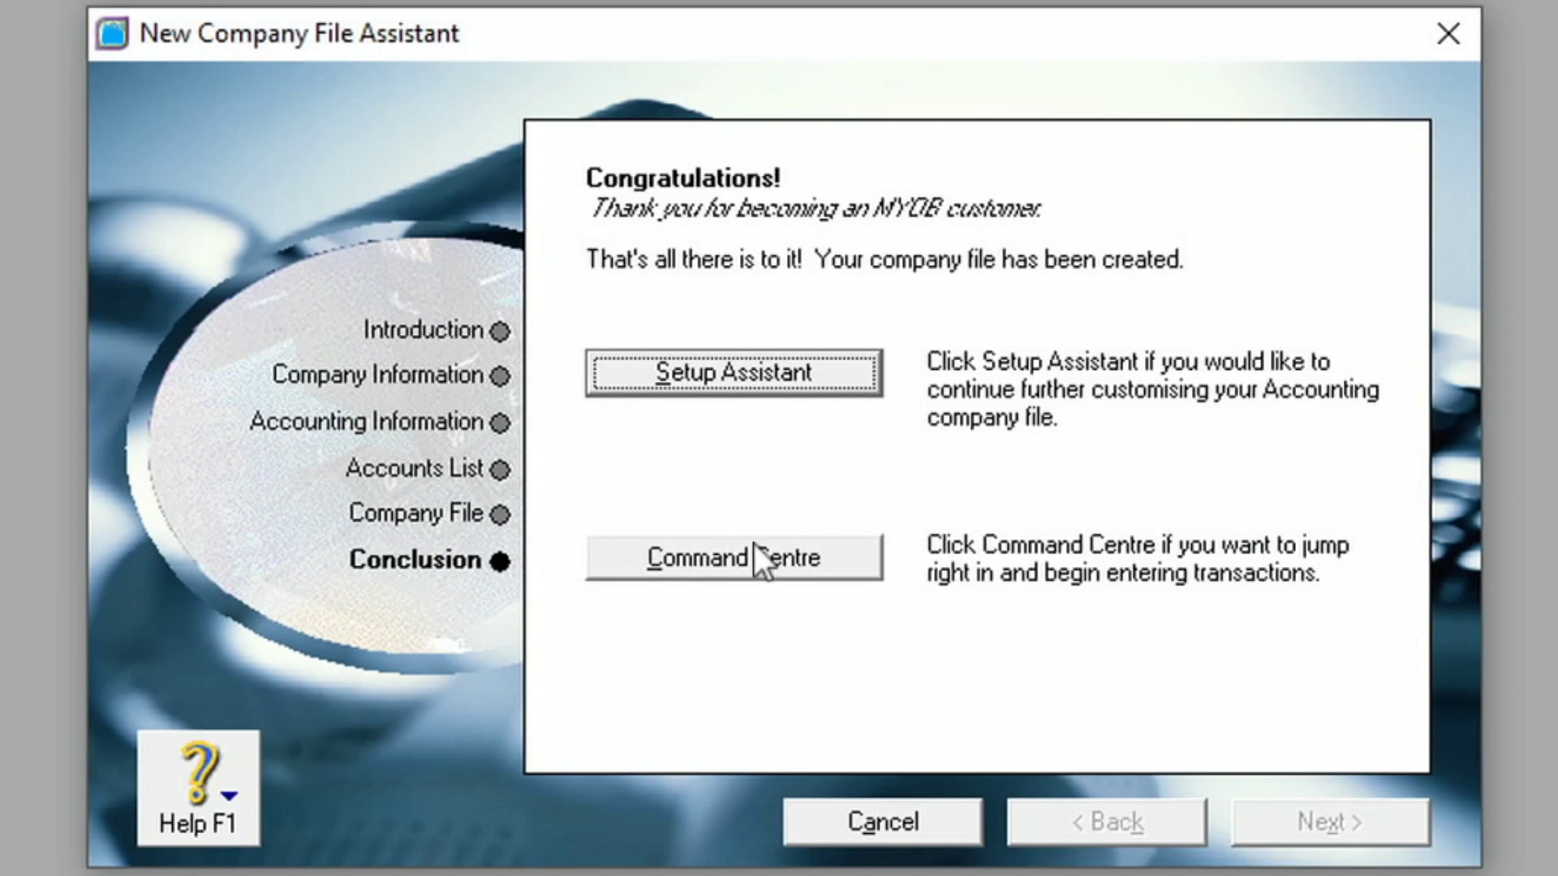
- Go to the Command Centre and decline the backup prompt
left_click(736, 558)
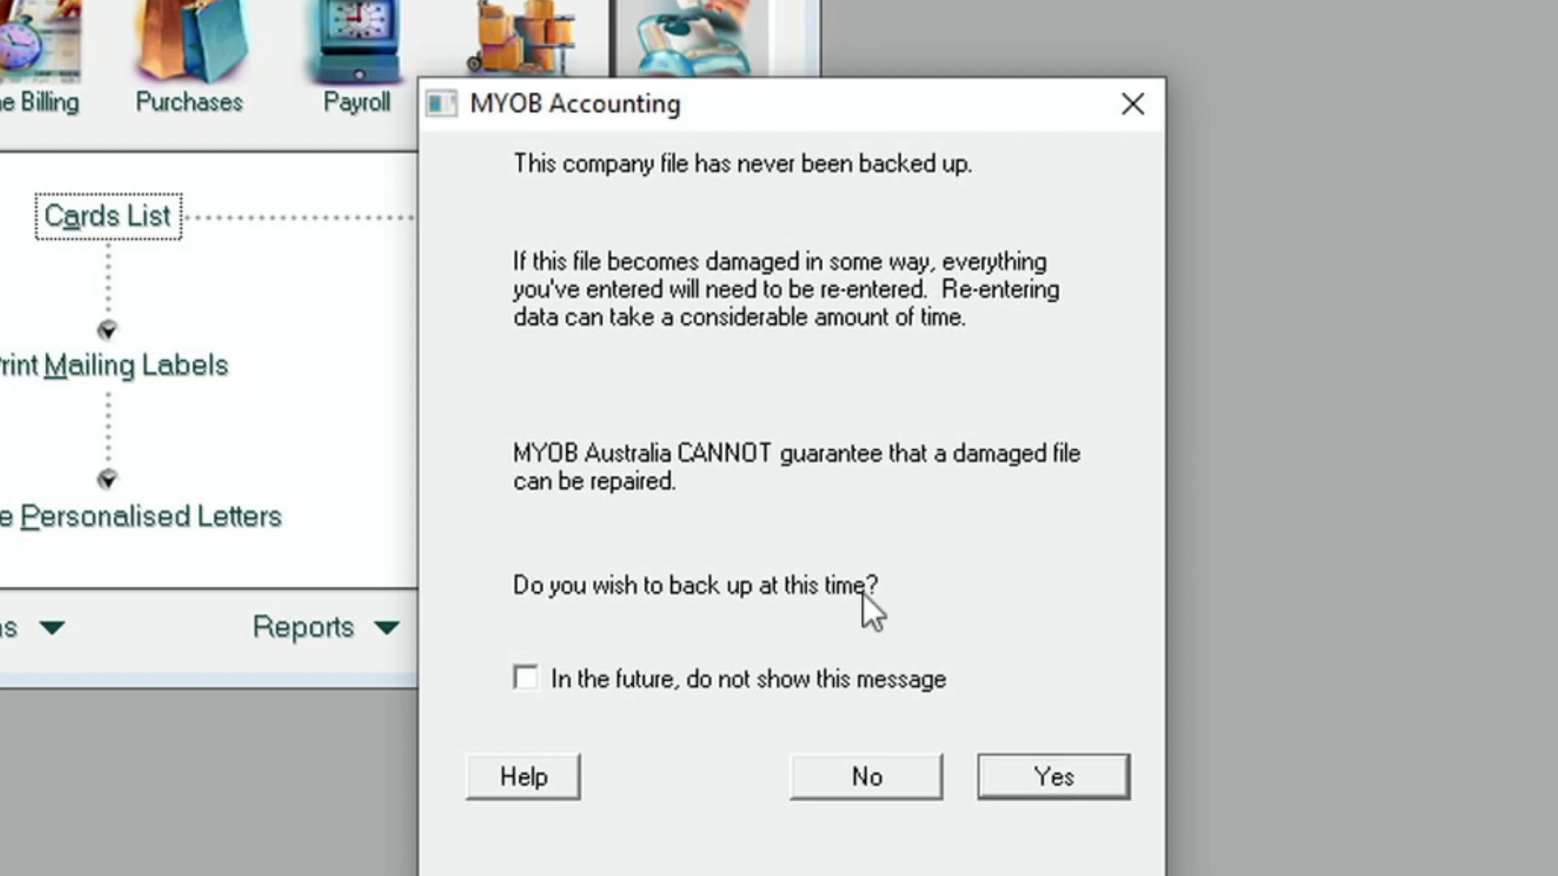
left_click(863, 768)
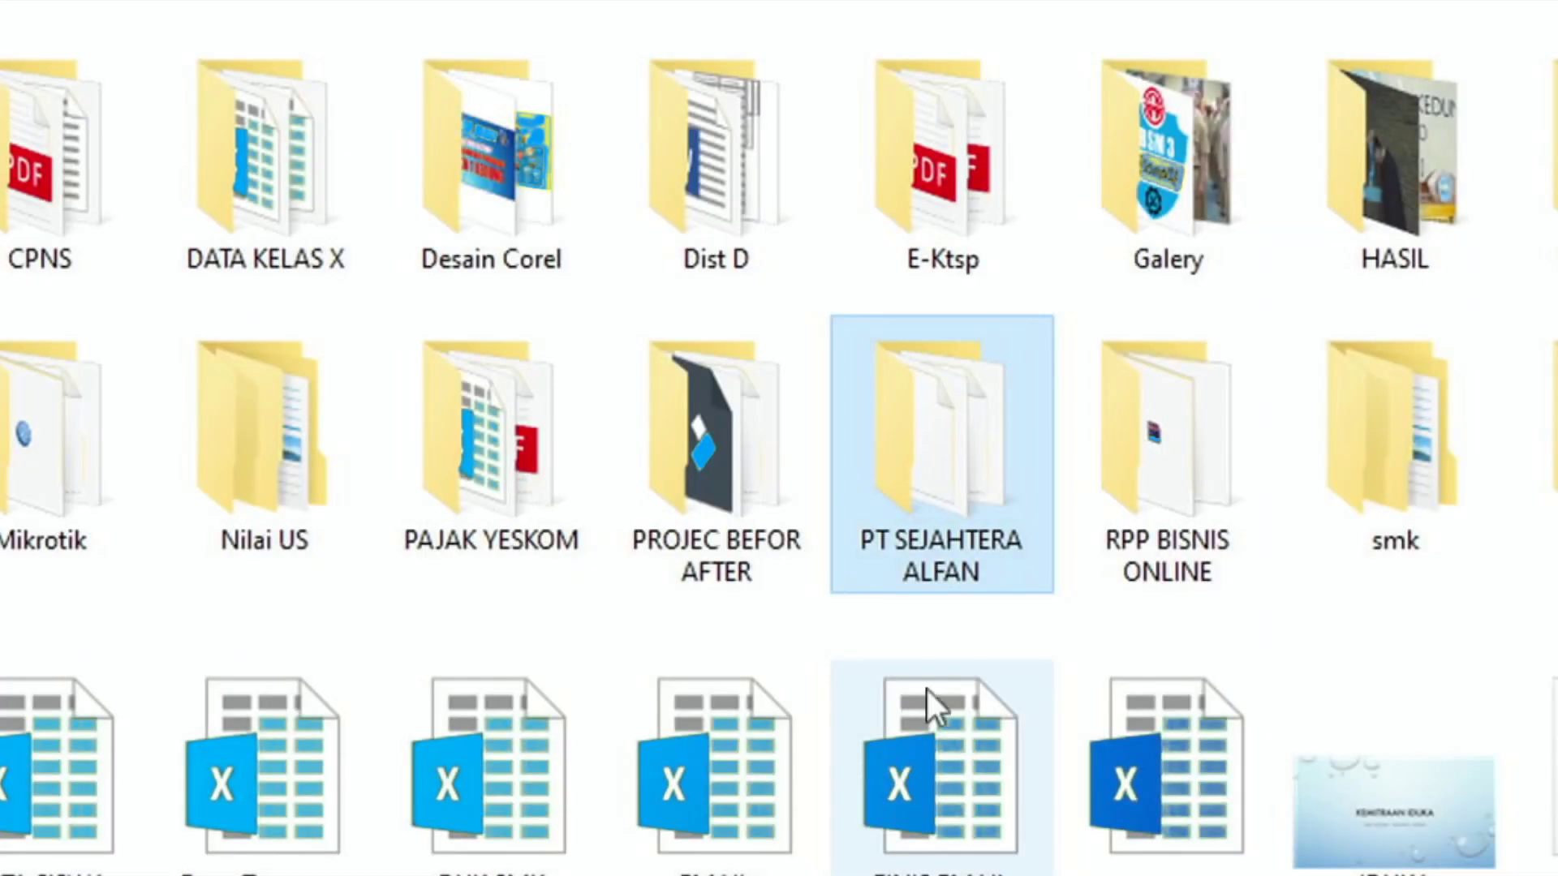
- Open the PT SEJAHTERA ALFAN folder and select the new 704 KB MYO company file
double_click(952, 475)
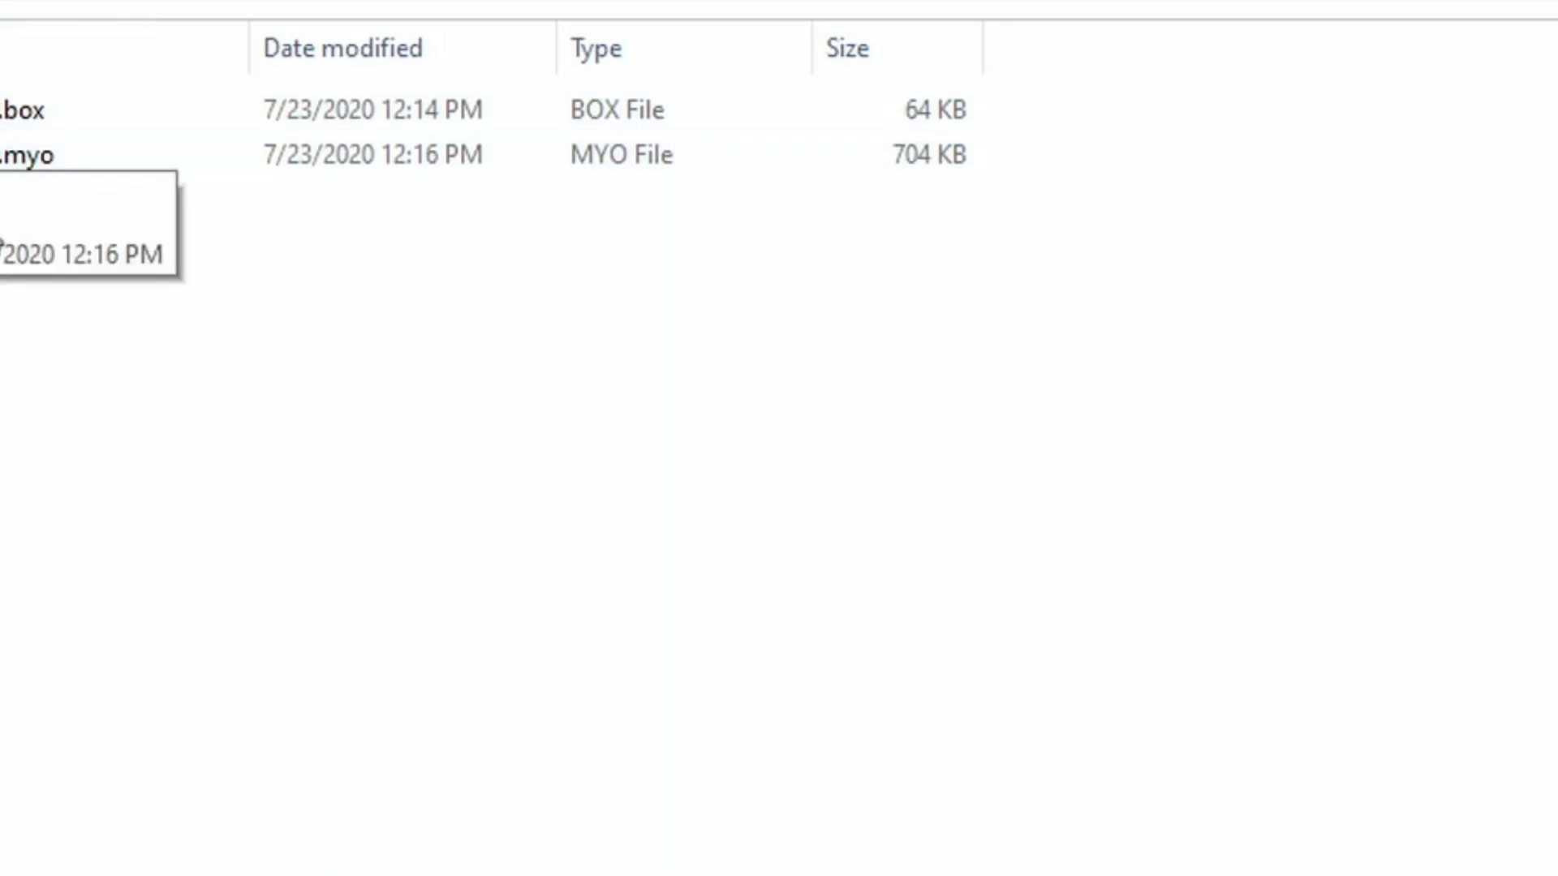
mouse_move(44, 169)
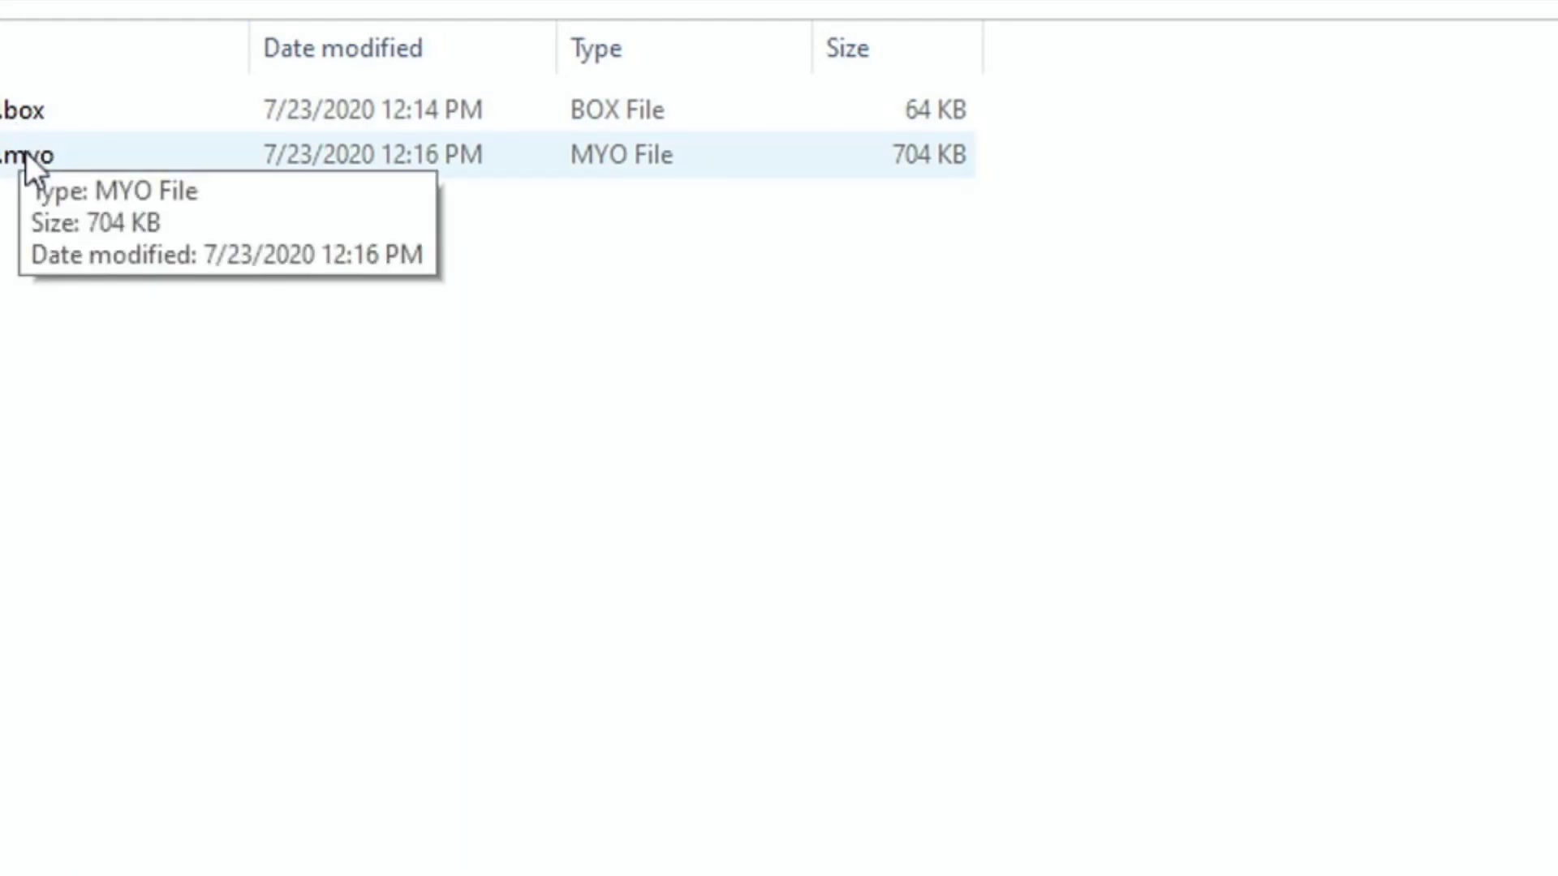
left_click(26, 155)
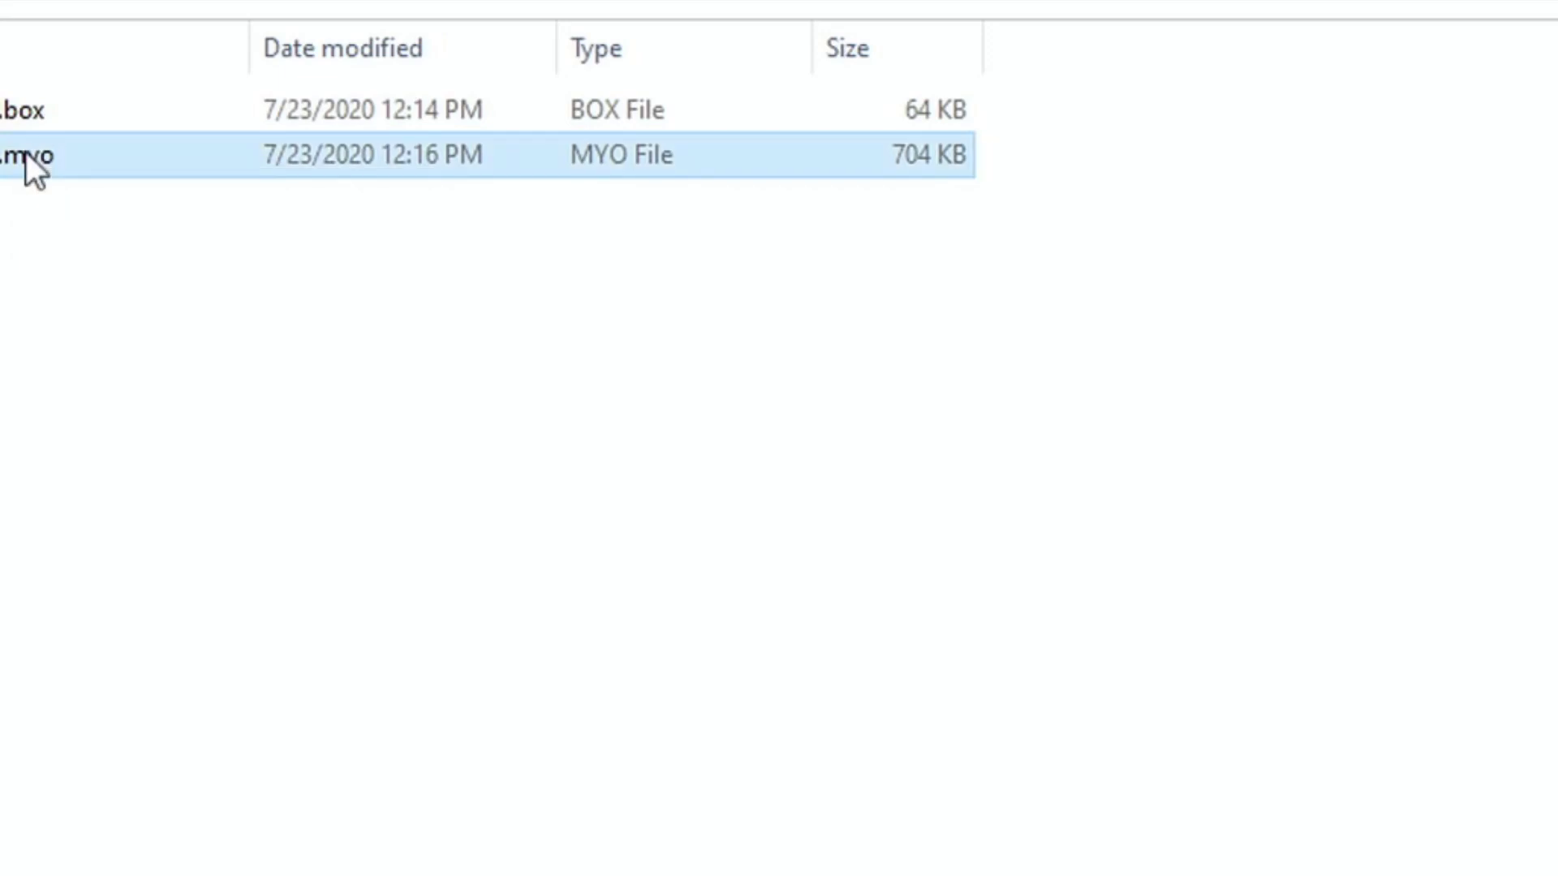